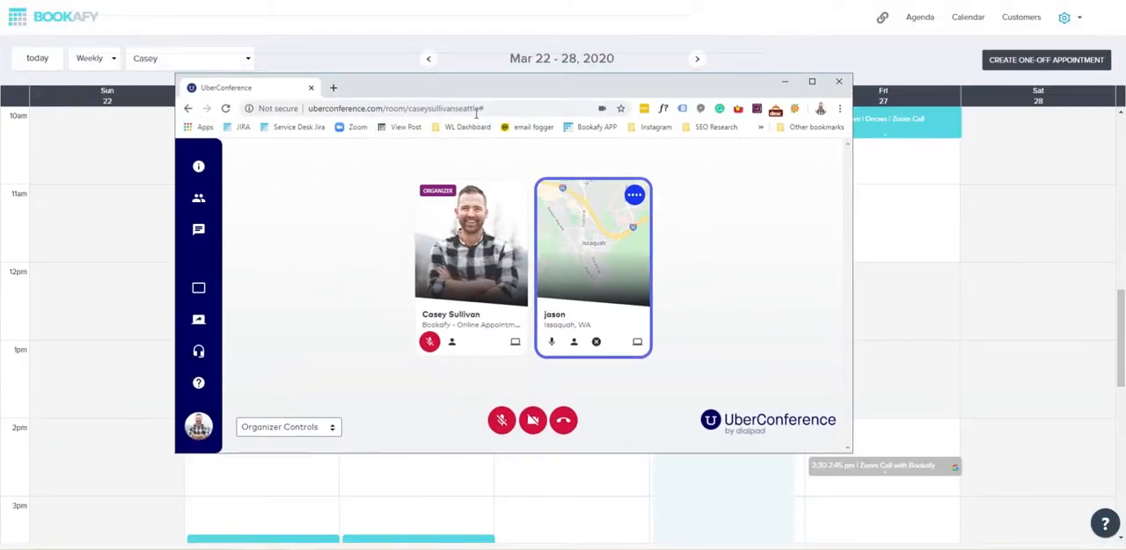
Examine the UberConference room's web address, revealing and highlighting its full link
drag(479, 108, 310, 108)
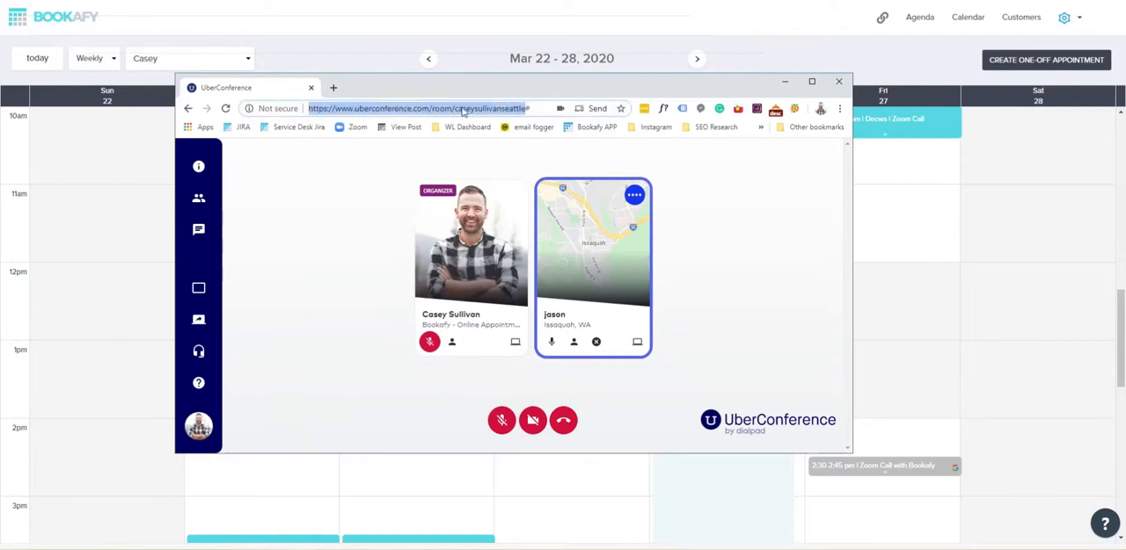
click(471, 108)
click(528, 108)
key(BackSpace)
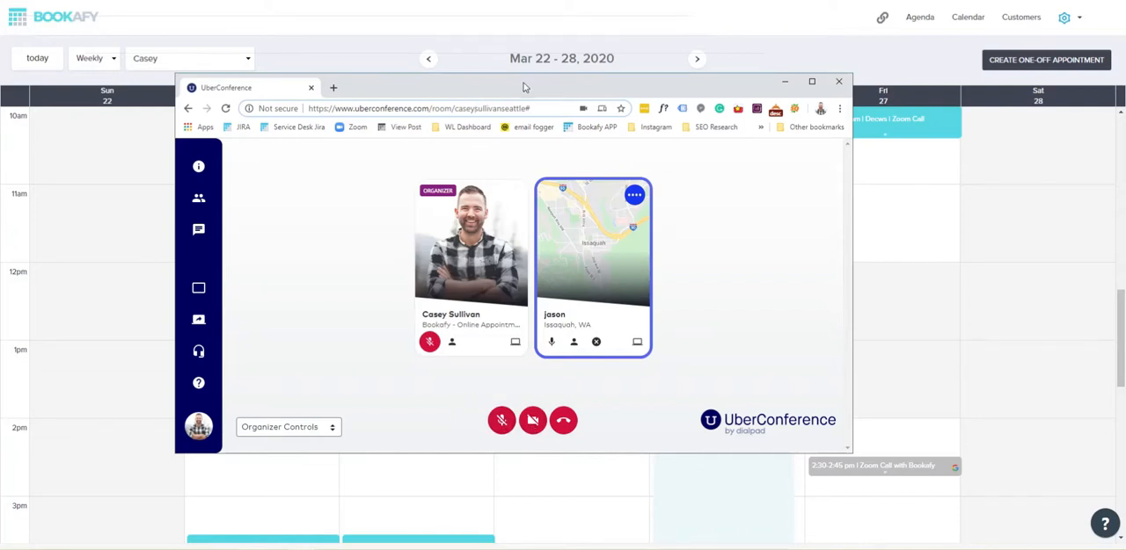
key(F11)
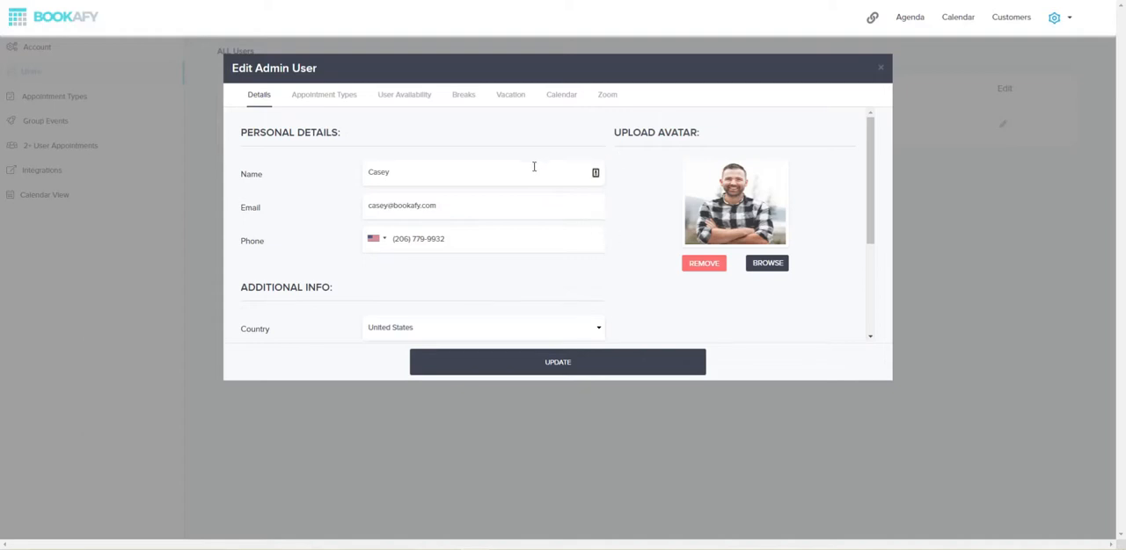
Check the admin user's Zoom settings, and enable Zoom for the Zoom Call appointment type, saving the update
click(607, 96)
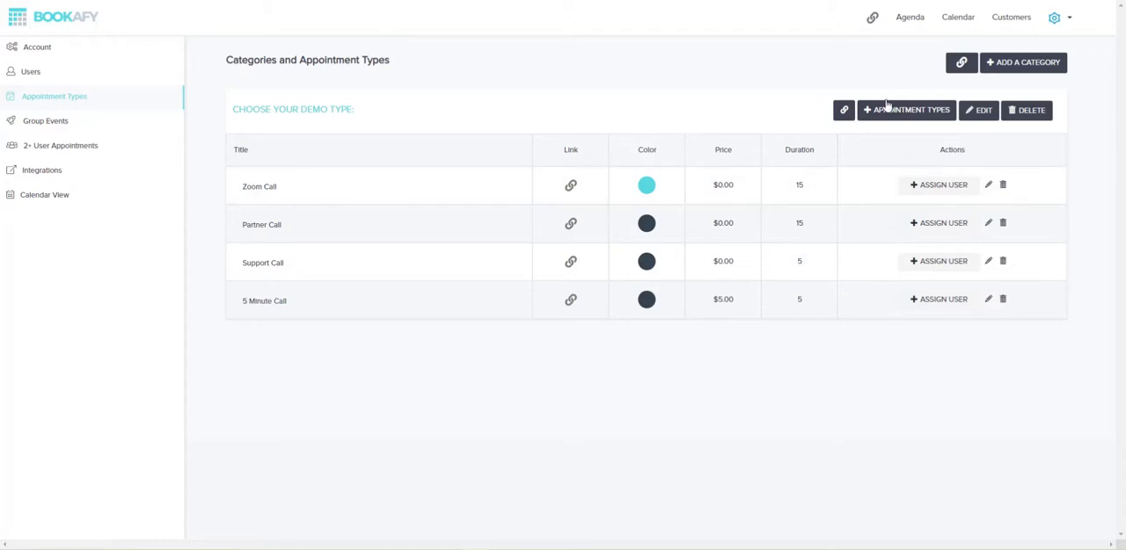
click(987, 188)
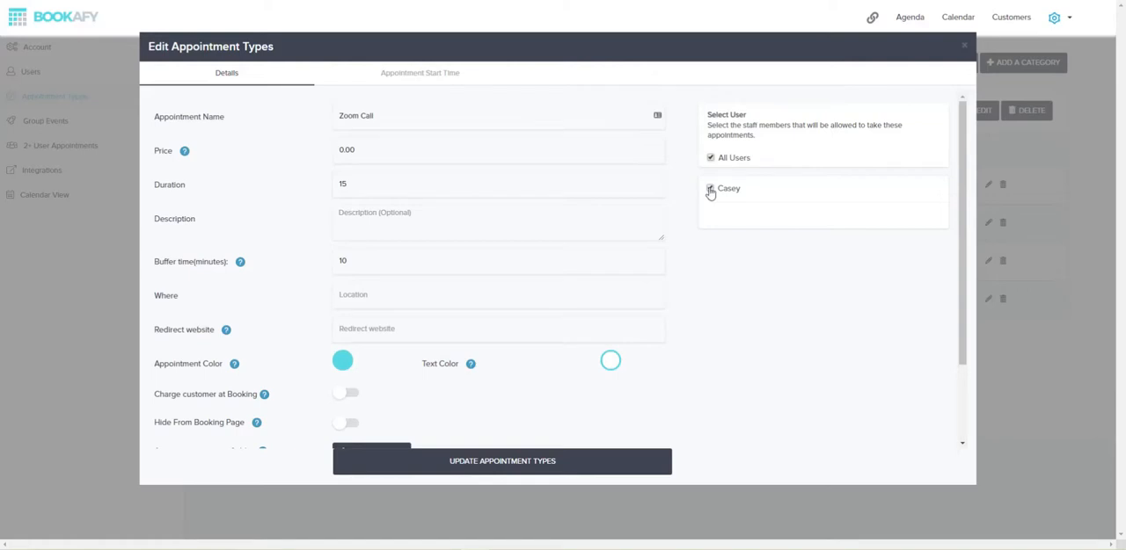
scroll(387, 145, down, 2)
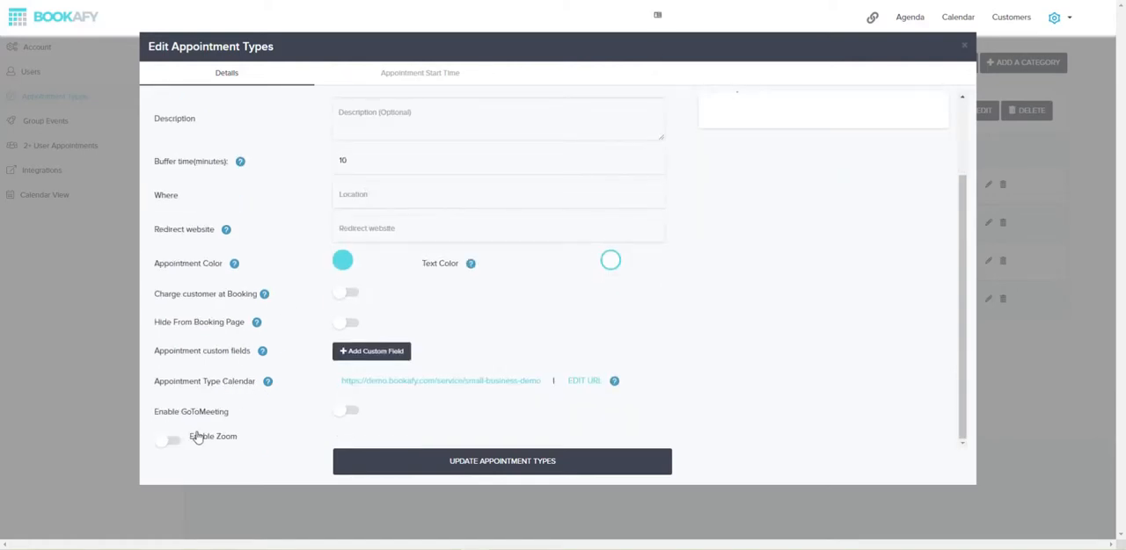
click(168, 442)
scroll(453, 338, up, 3)
scroll(458, 342, down, 2)
scroll(460, 340, up, 2)
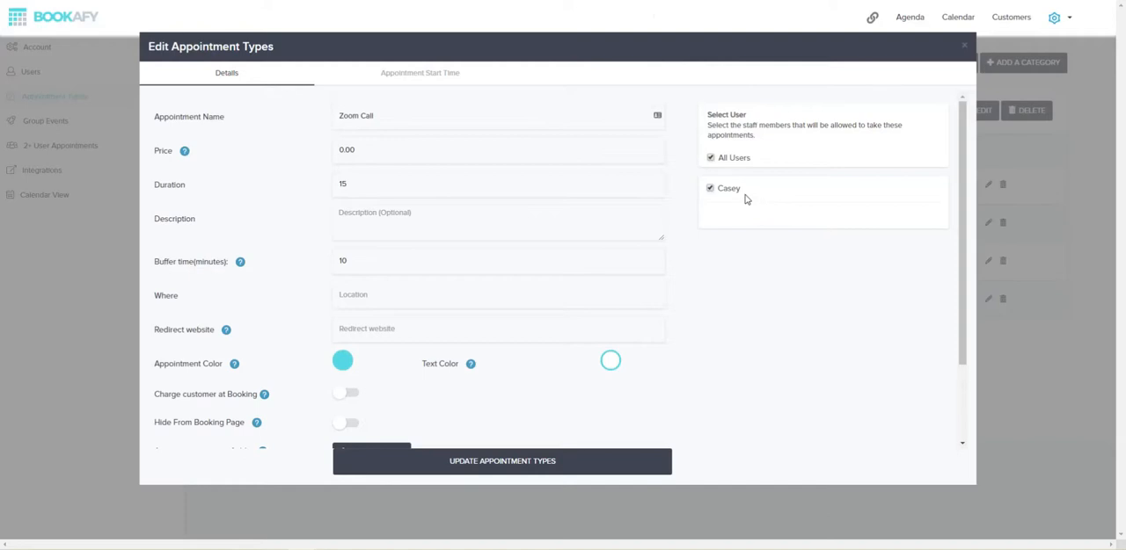
scroll(411, 211, down, 2)
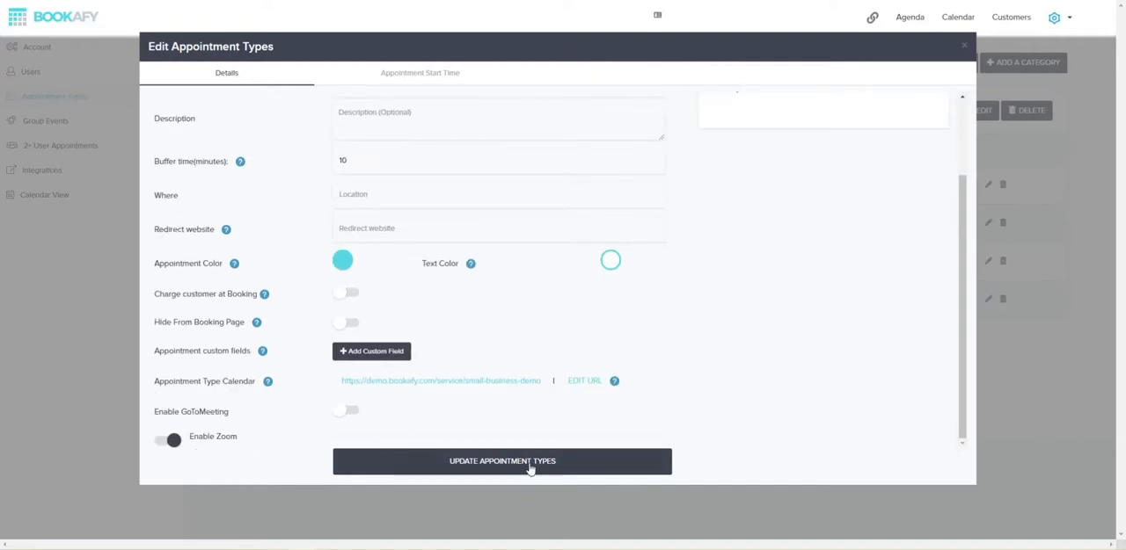
click(531, 469)
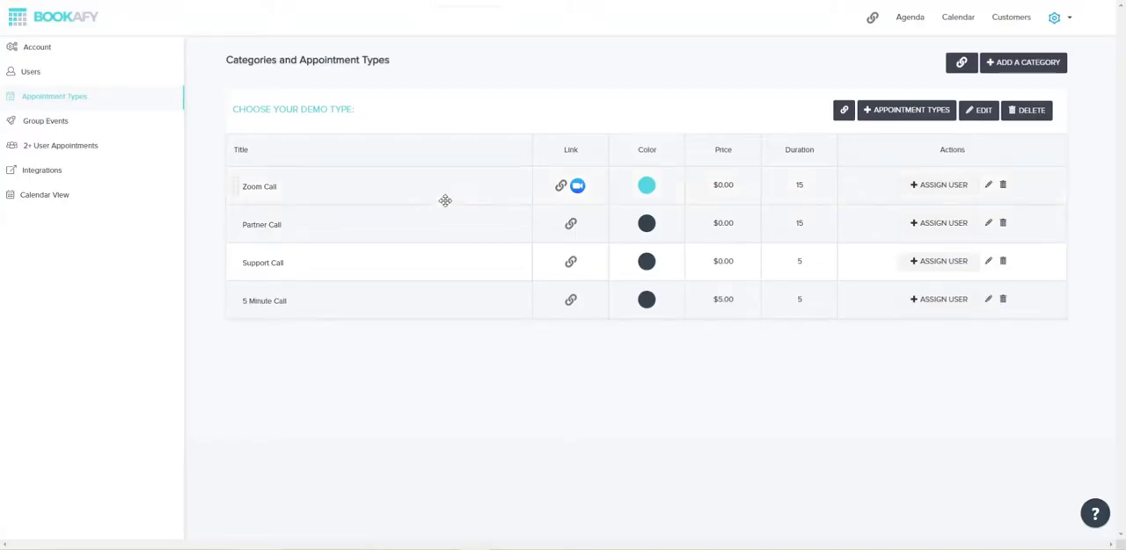
Book a Zoom Call for March 24, 2020 at 2:15 PM through the appointment type's booking link and confirm it
click(559, 189)
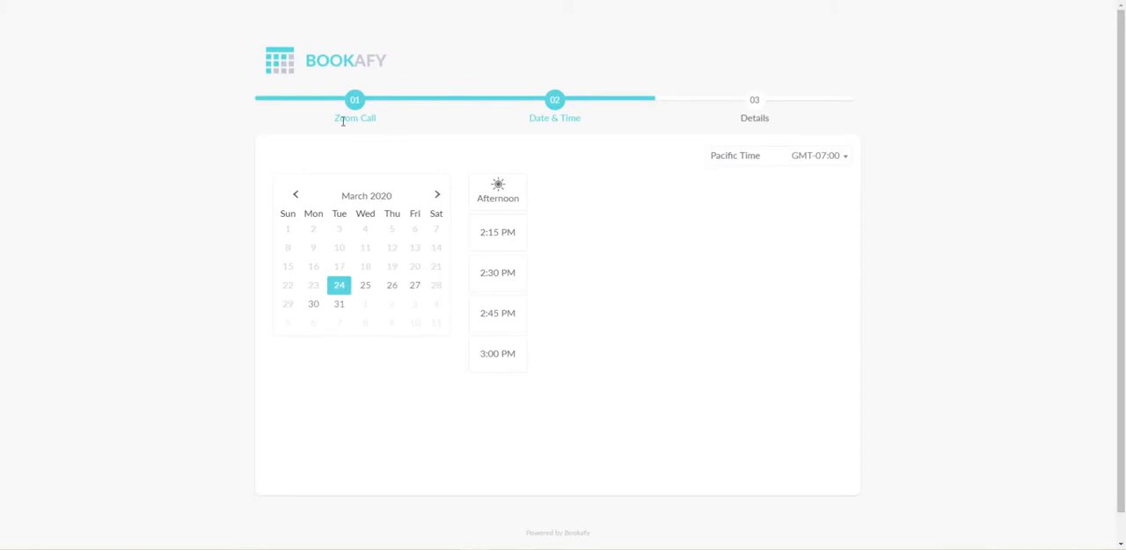
click(495, 234)
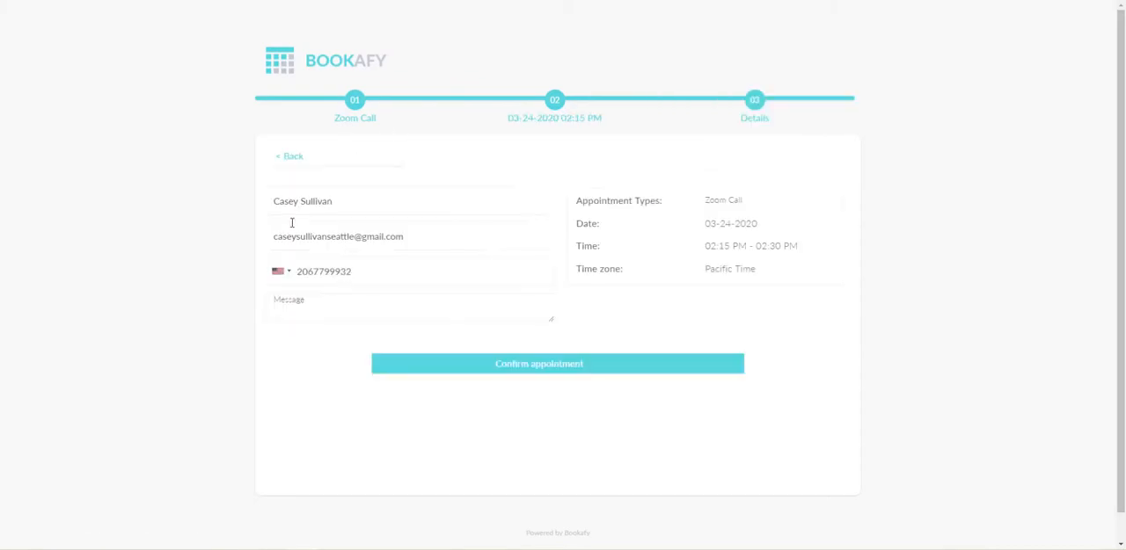
click(558, 367)
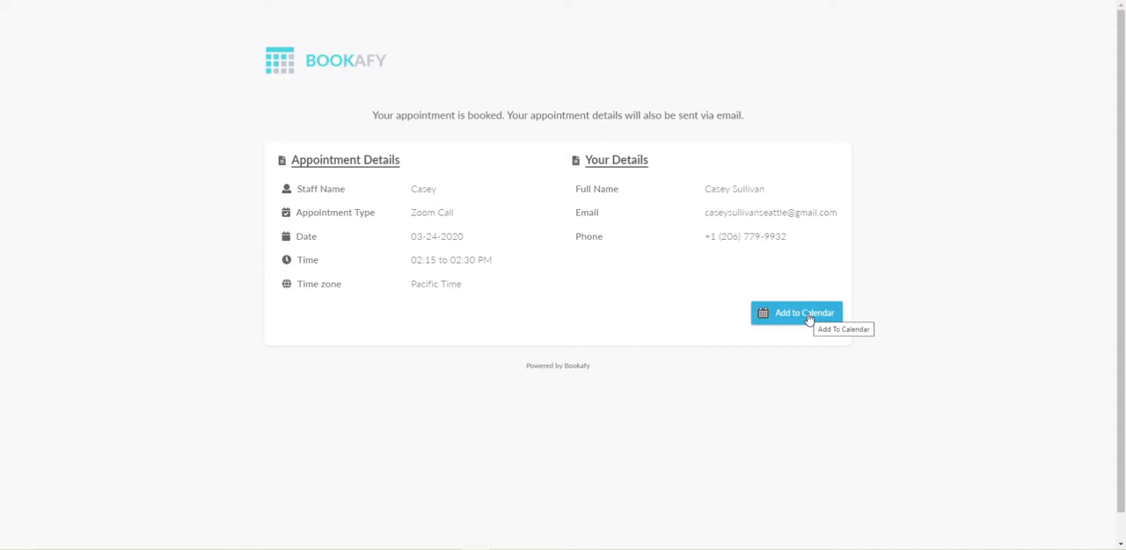
Open the 2:15 PM booking as a Google Calendar event and examine its Zoom join link there and in the Gmail confirmation
click(808, 318)
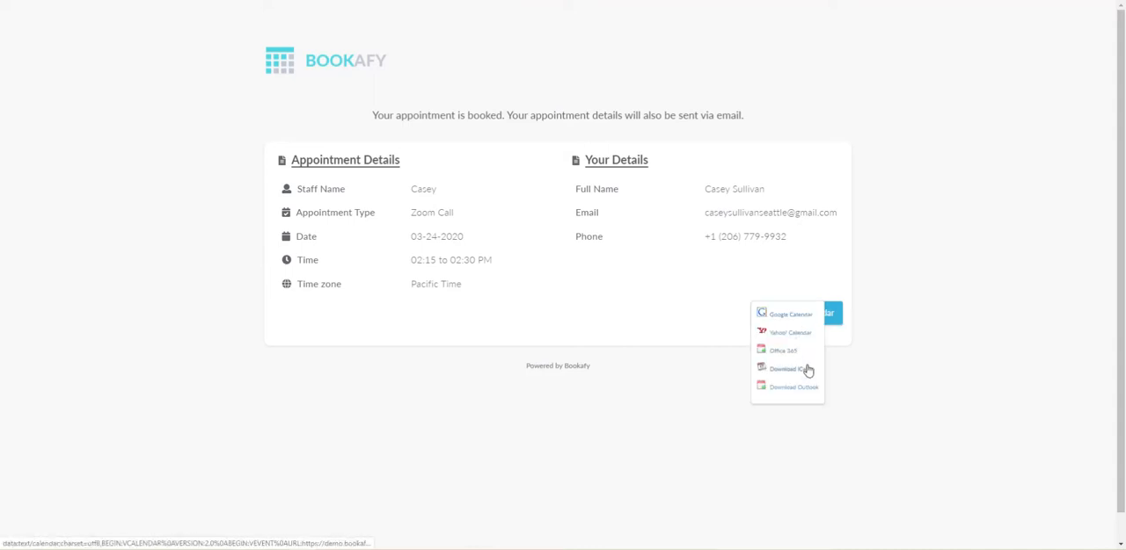
click(795, 316)
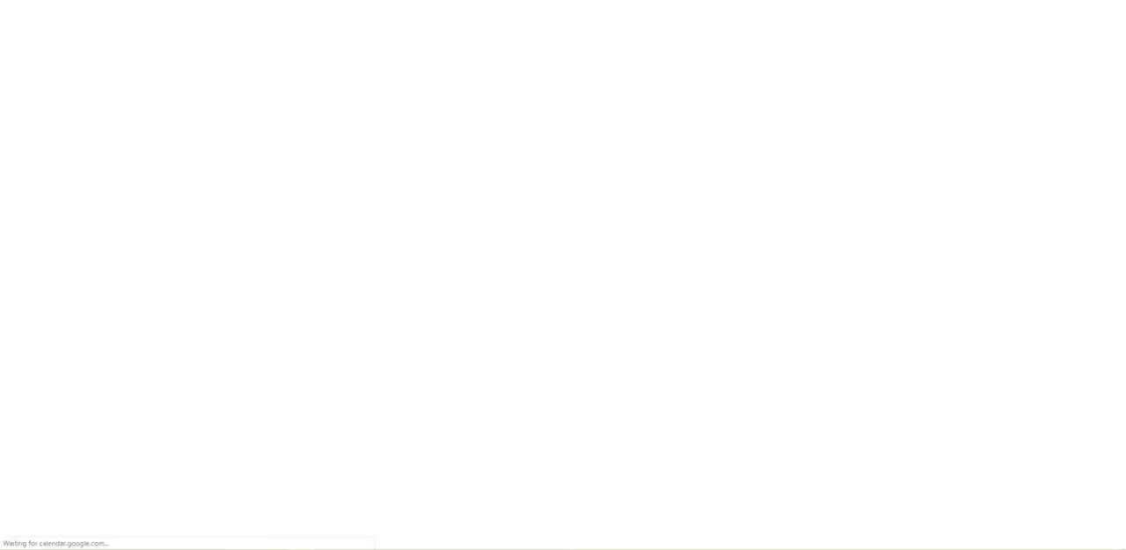
scroll(302, 390, down, 2)
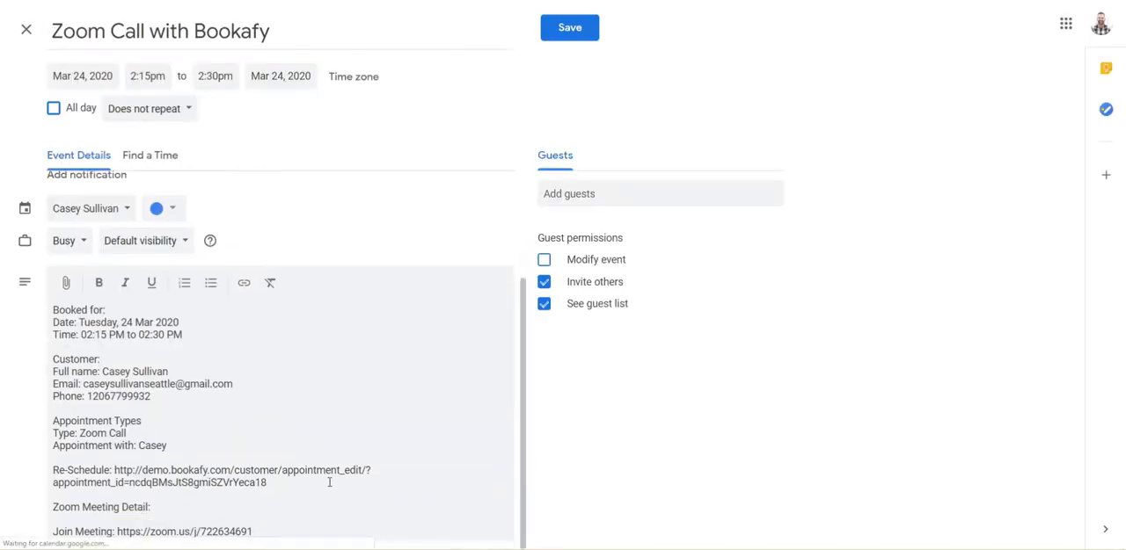
drag(274, 529, 54, 514)
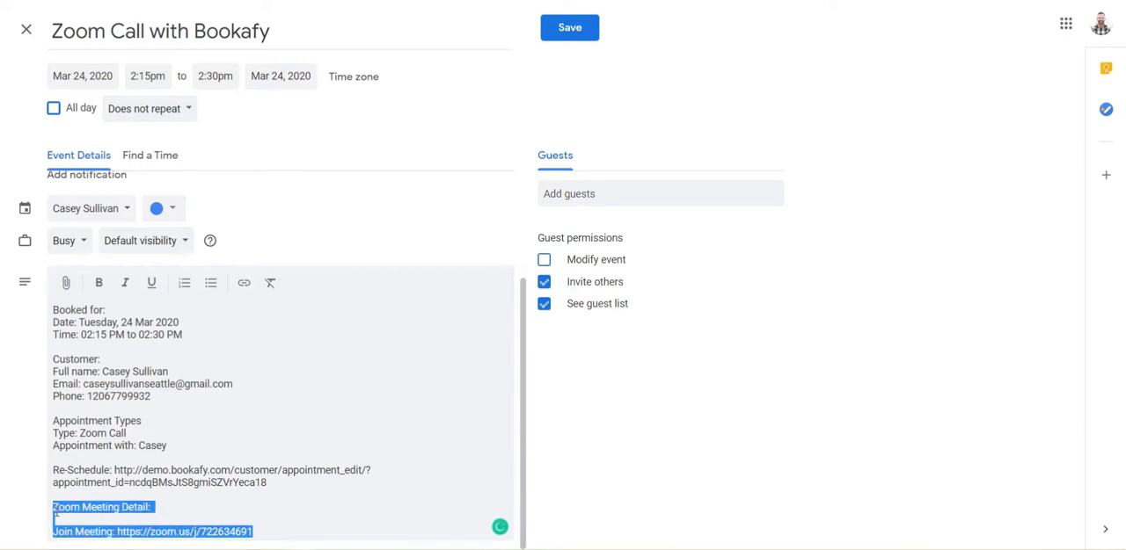
click(267, 483)
drag(253, 531, 117, 532)
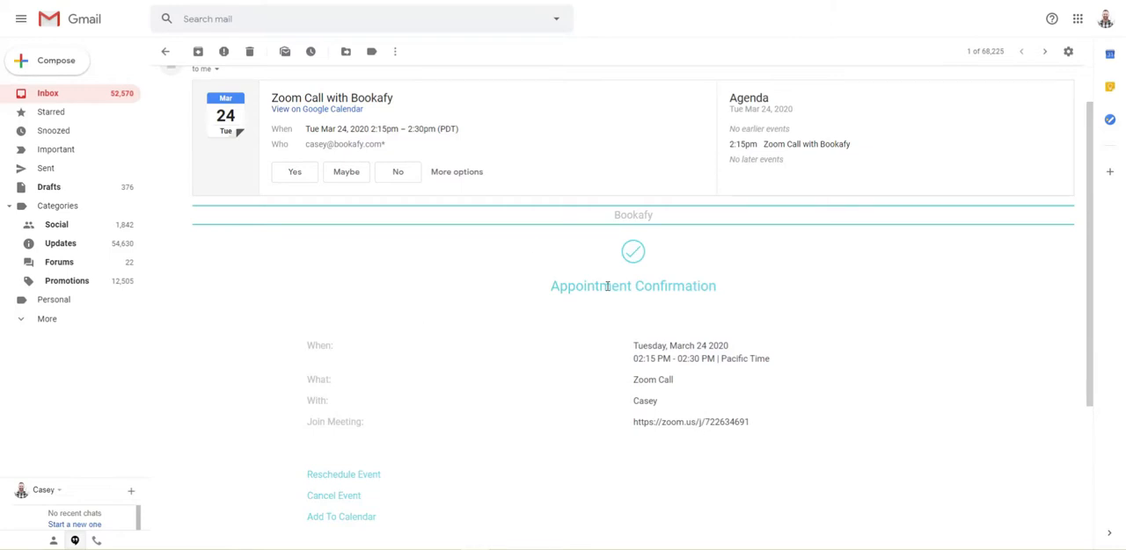
scroll(754, 391, down, 1)
drag(766, 373, 634, 369)
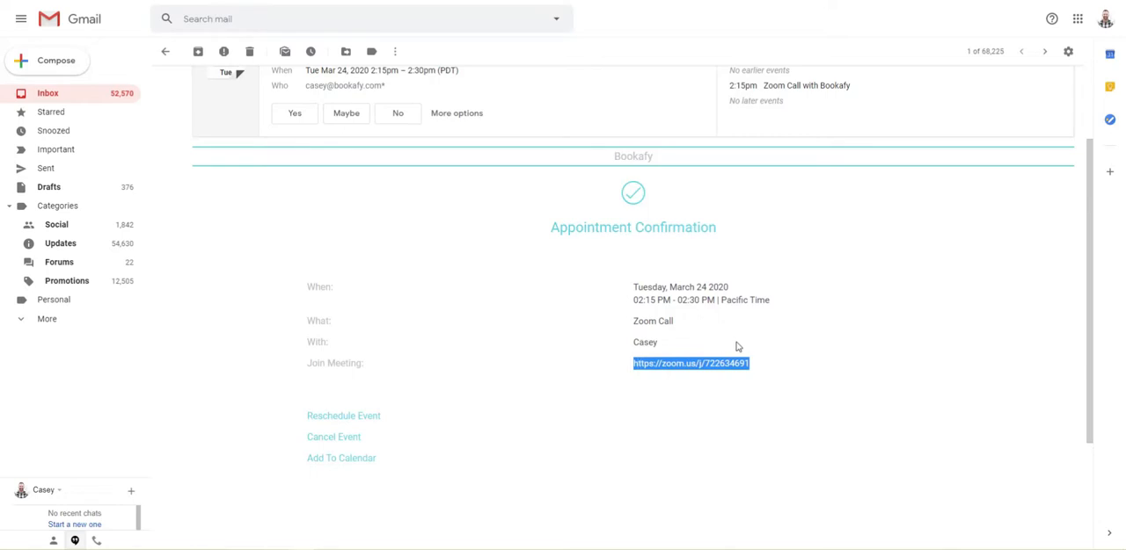
Disable Zoom on the Zoom Call type, paste "You are confirmed for your Zoom call. The link to join:" plus the Zoom link as its location, and save
click(412, 1)
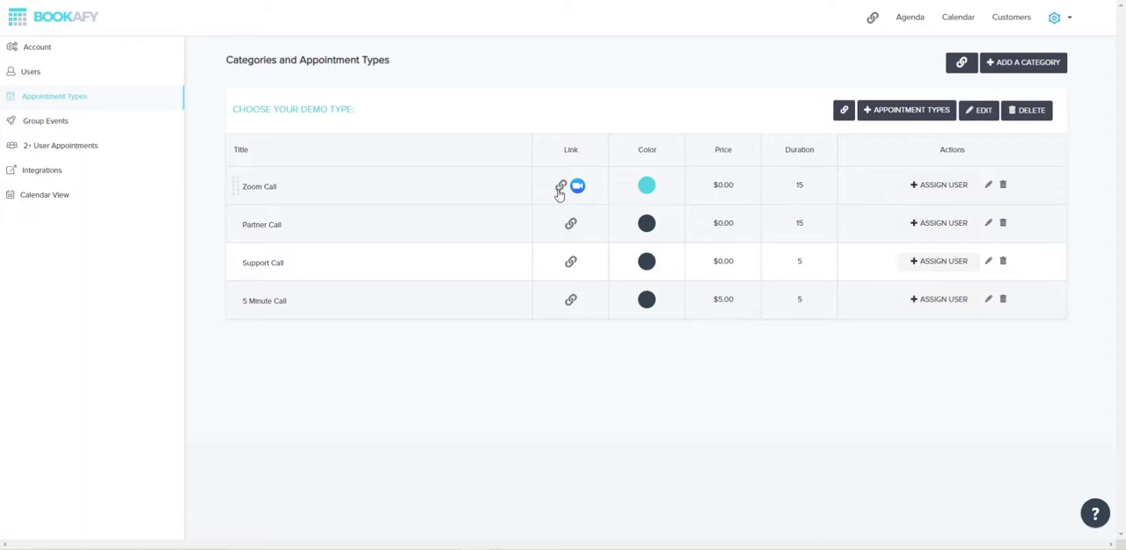
click(987, 186)
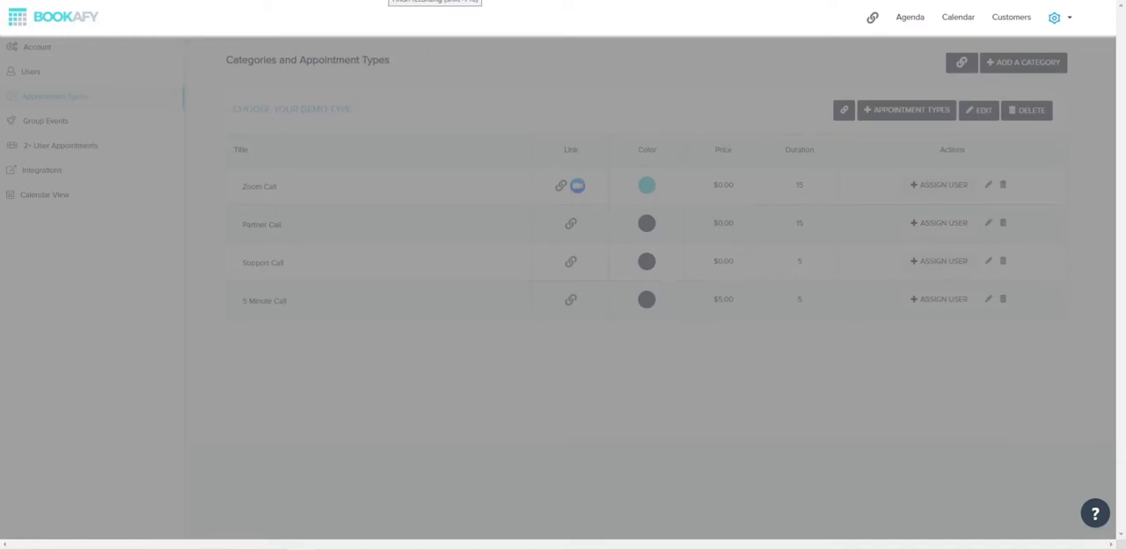
scroll(407, 227, down, 2)
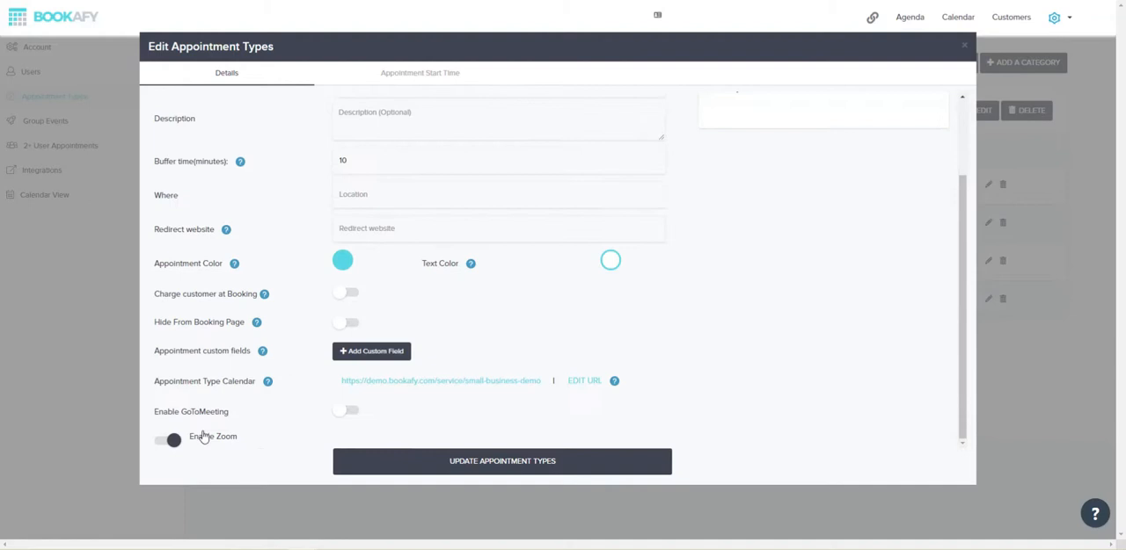
click(172, 442)
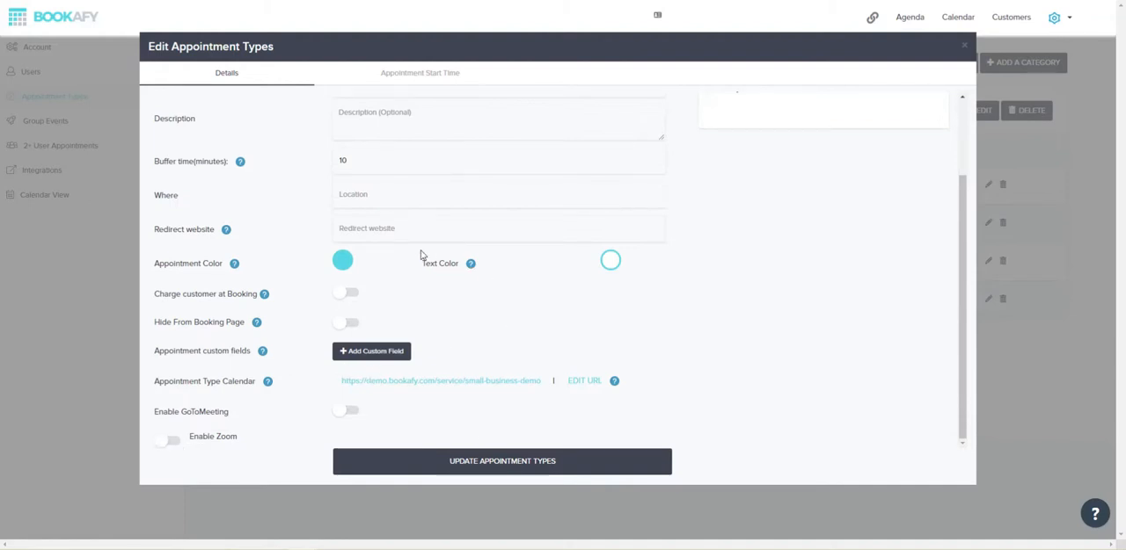
scroll(415, 228, up, 3)
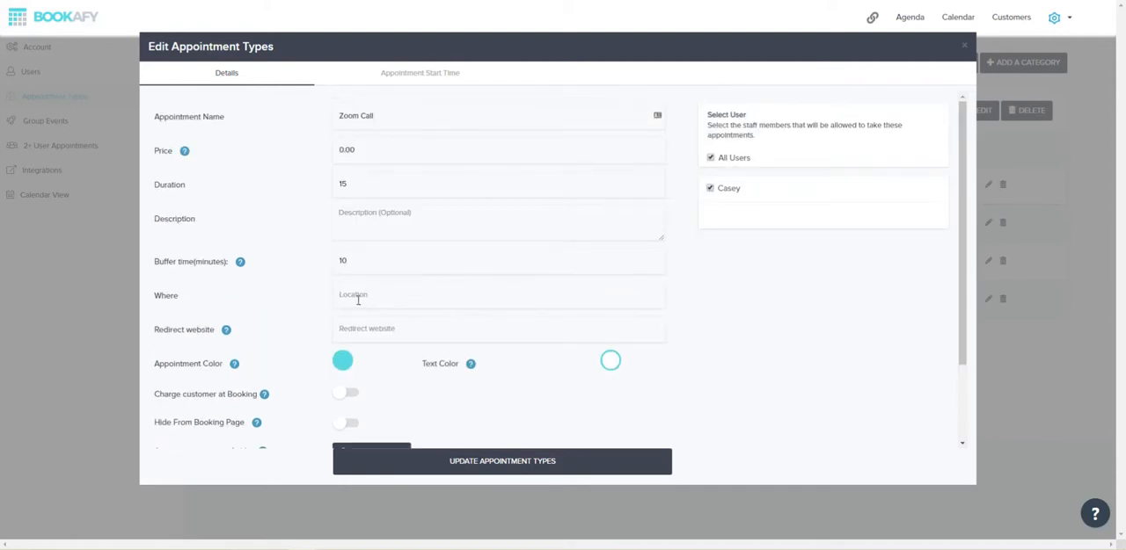
click(373, 298)
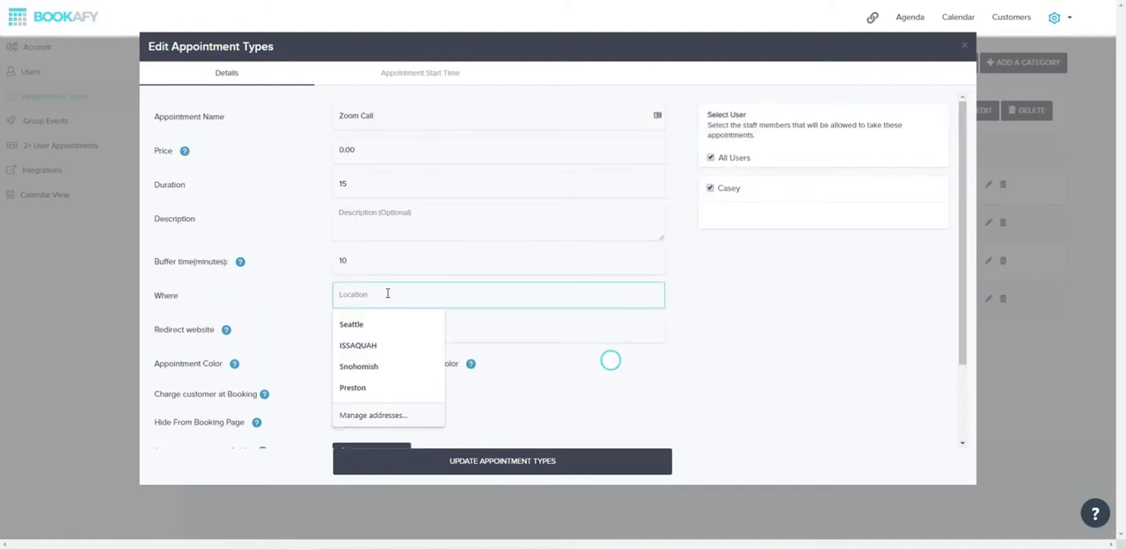
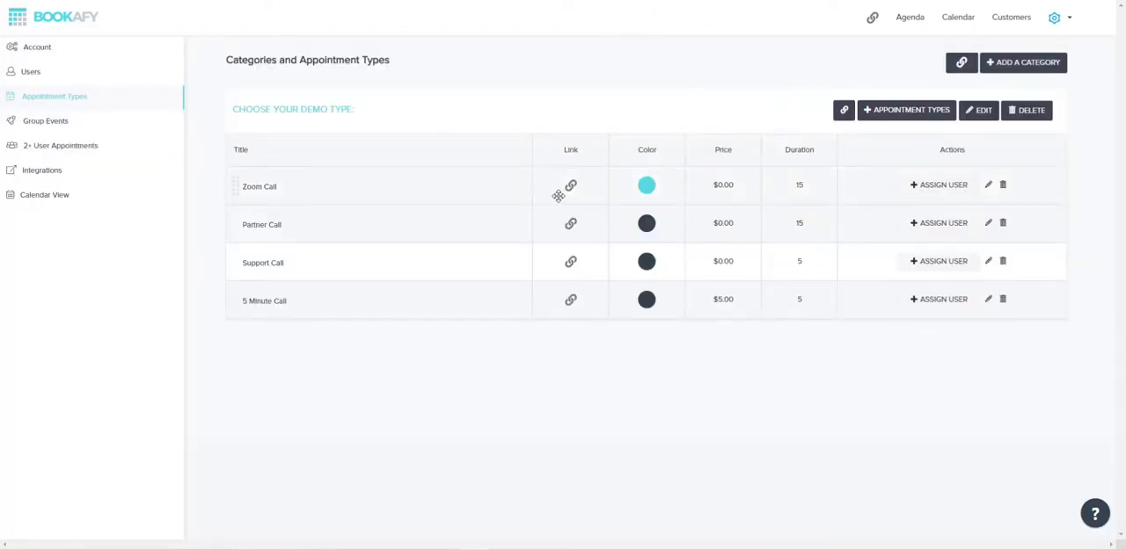
Book a Zoom Call for March 24, 2020 at 2:45 PM through its booking link and confirm the appointment
click(570, 188)
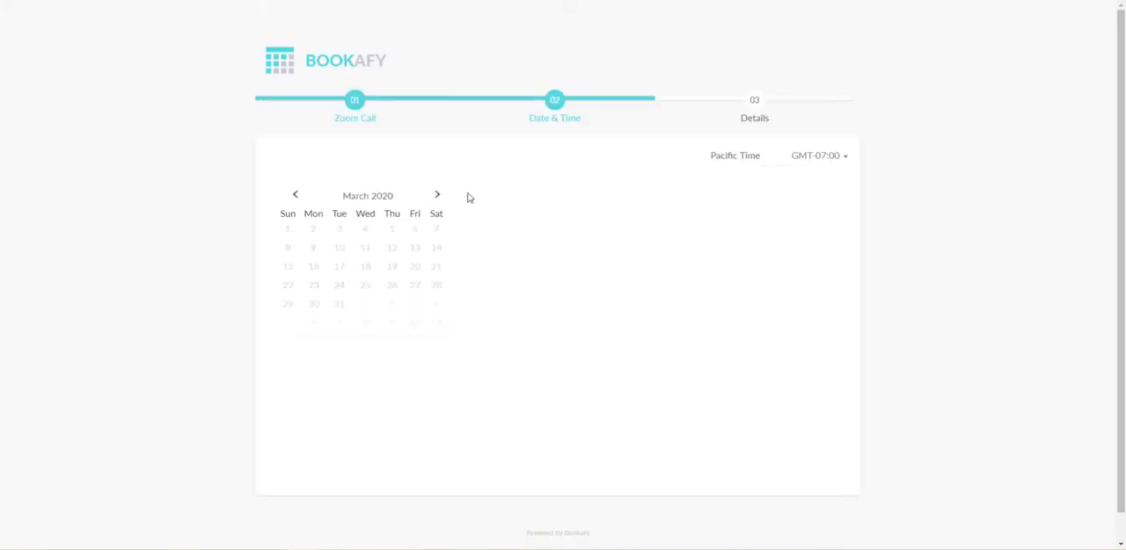
click(490, 243)
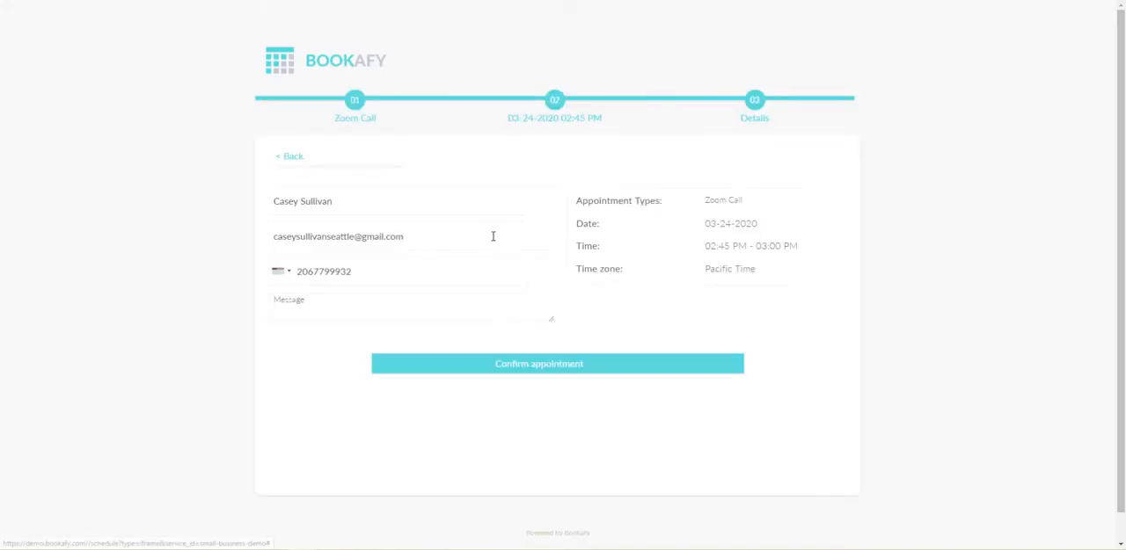
click(568, 364)
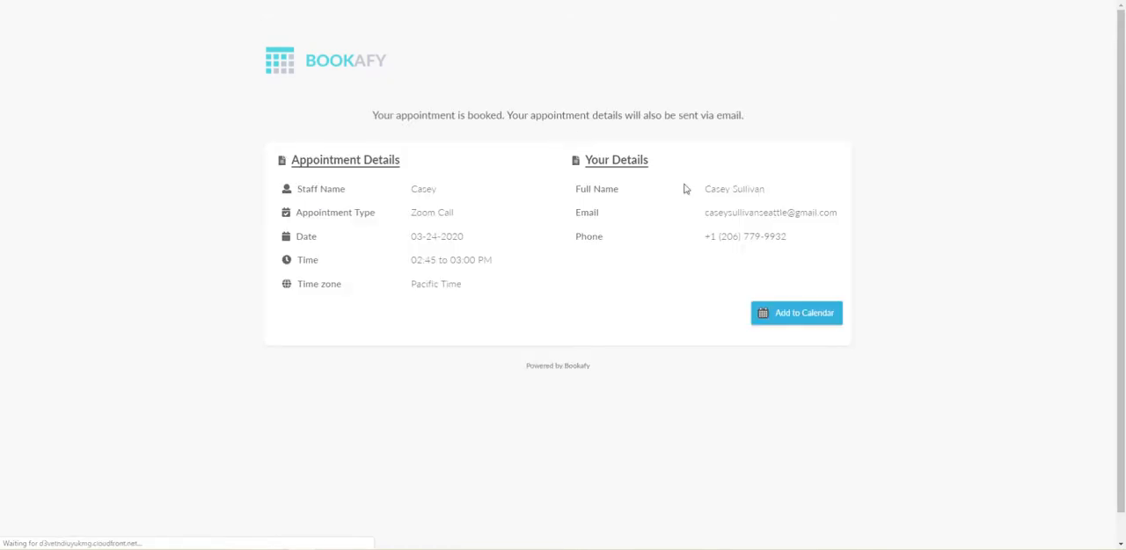
Open the 2:45 PM booking in Google Calendar and examine its pasted Zoom link there and in the Gmail confirmation
click(801, 315)
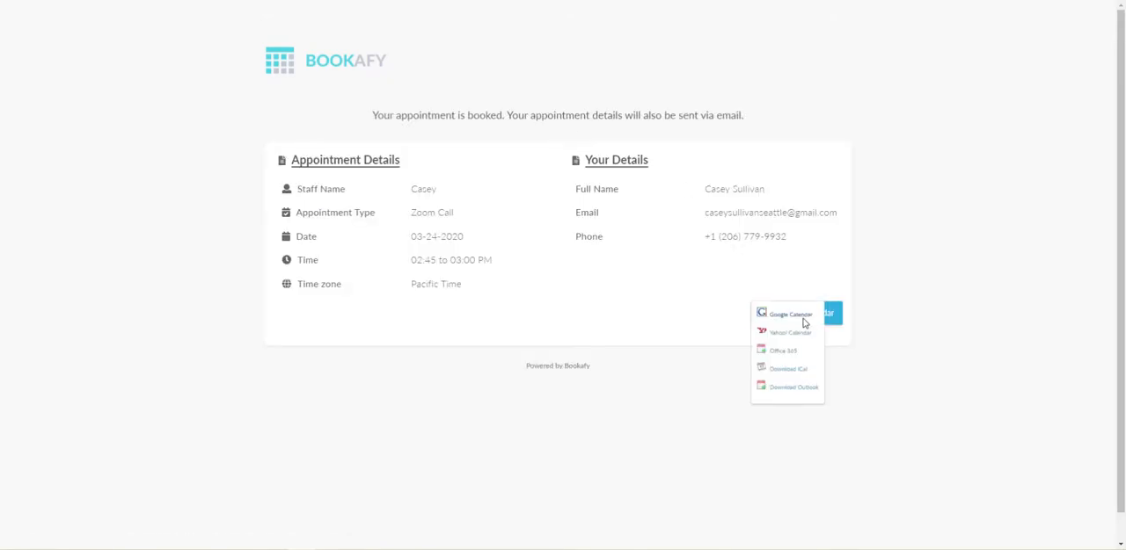
click(802, 321)
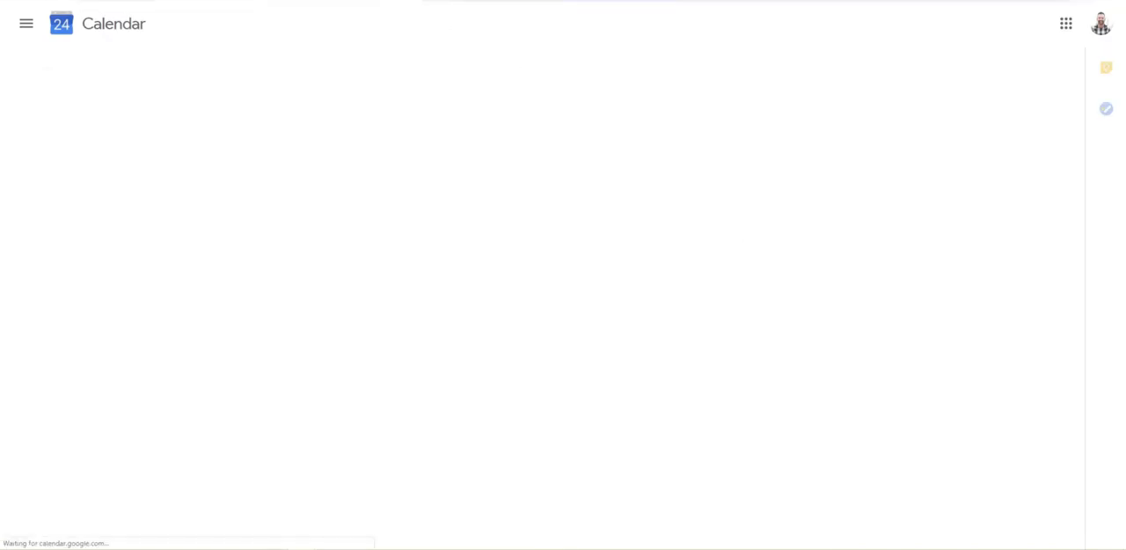
scroll(290, 402, down, 2)
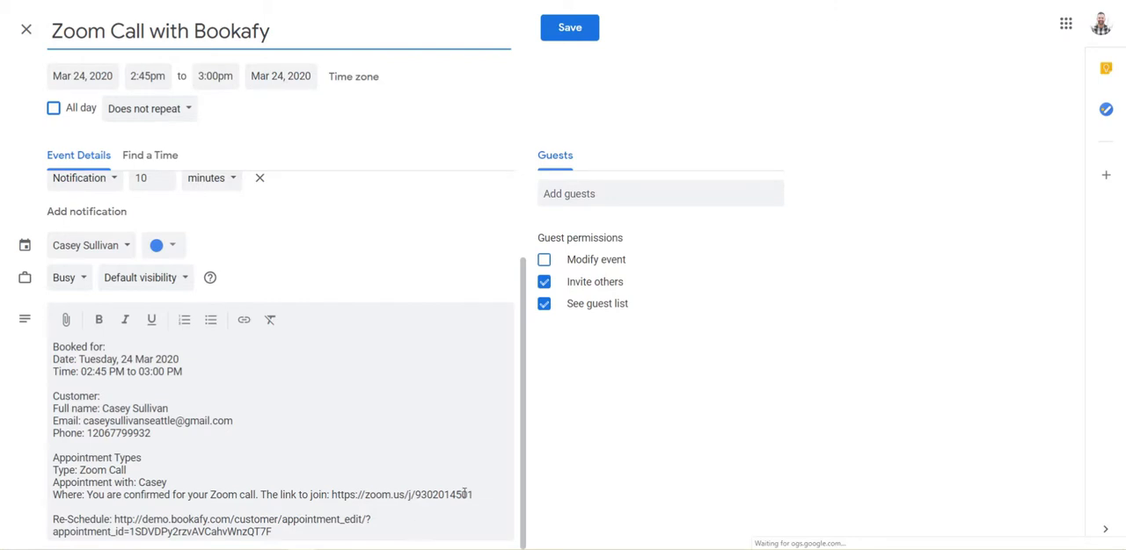
drag(477, 494, 87, 496)
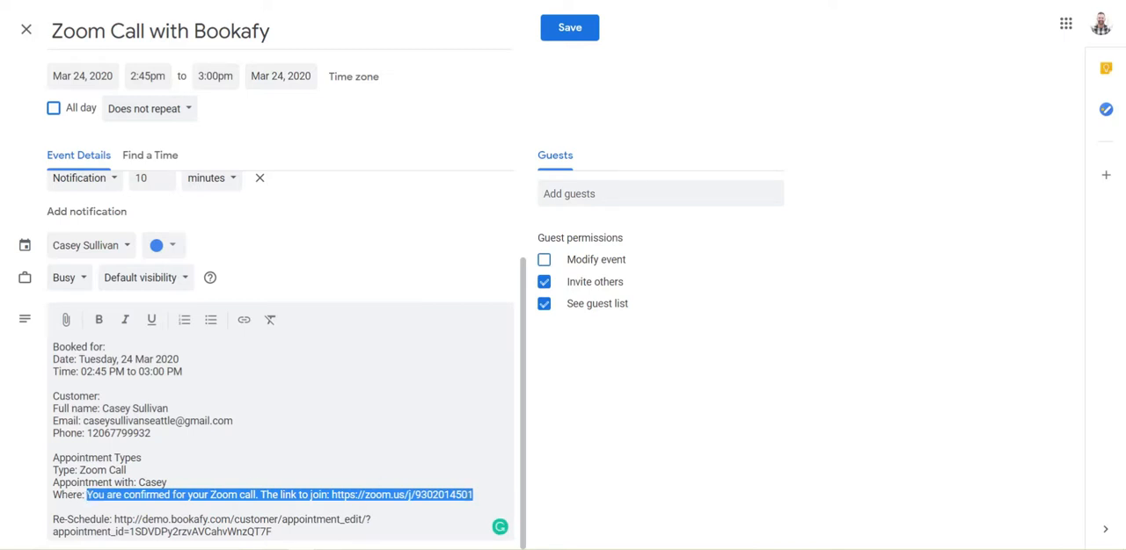
click(482, 496)
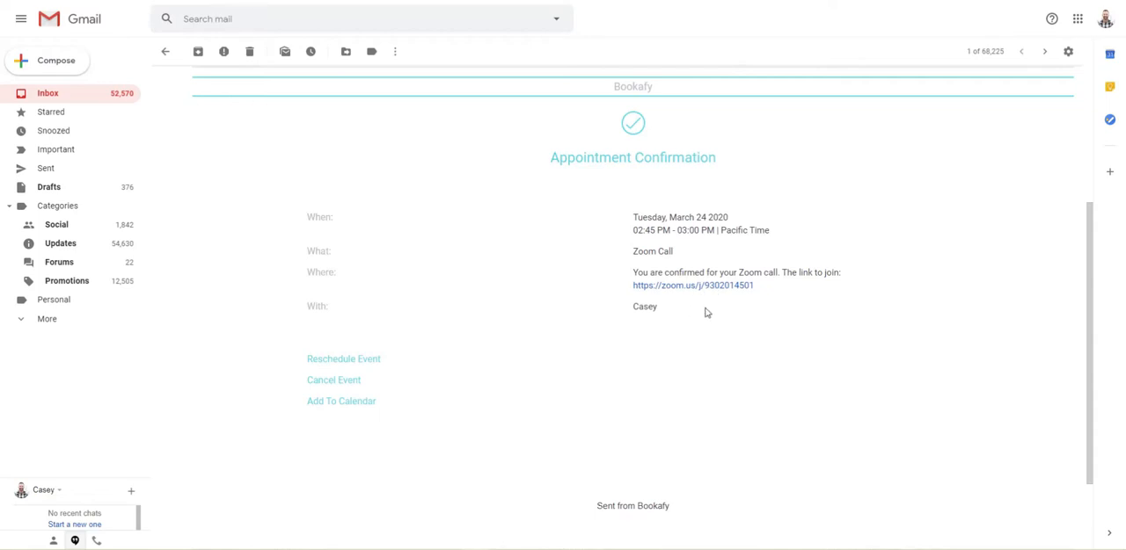
drag(754, 286, 636, 286)
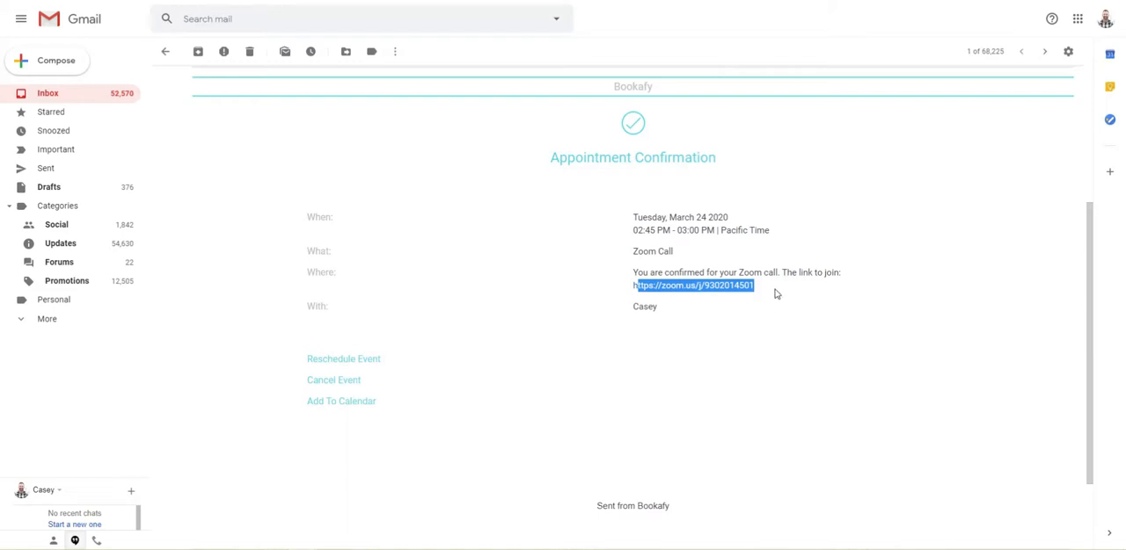
drag(774, 294, 704, 286)
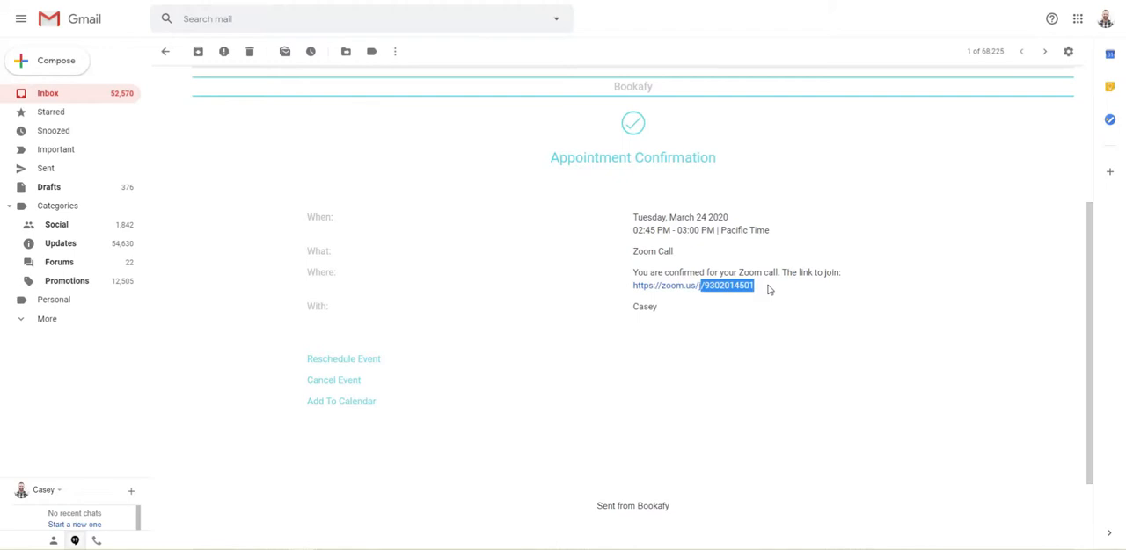
Highlight the location message and Zoom link in the 2:45 PM Gmail confirmation to review what the customer receives
click(779, 288)
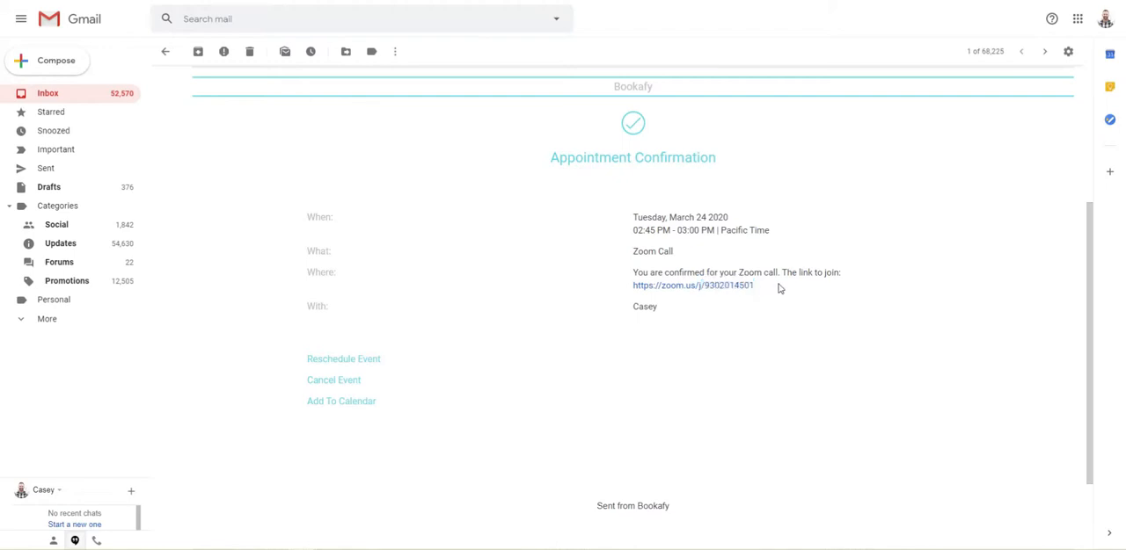
drag(768, 287, 635, 272)
click(769, 295)
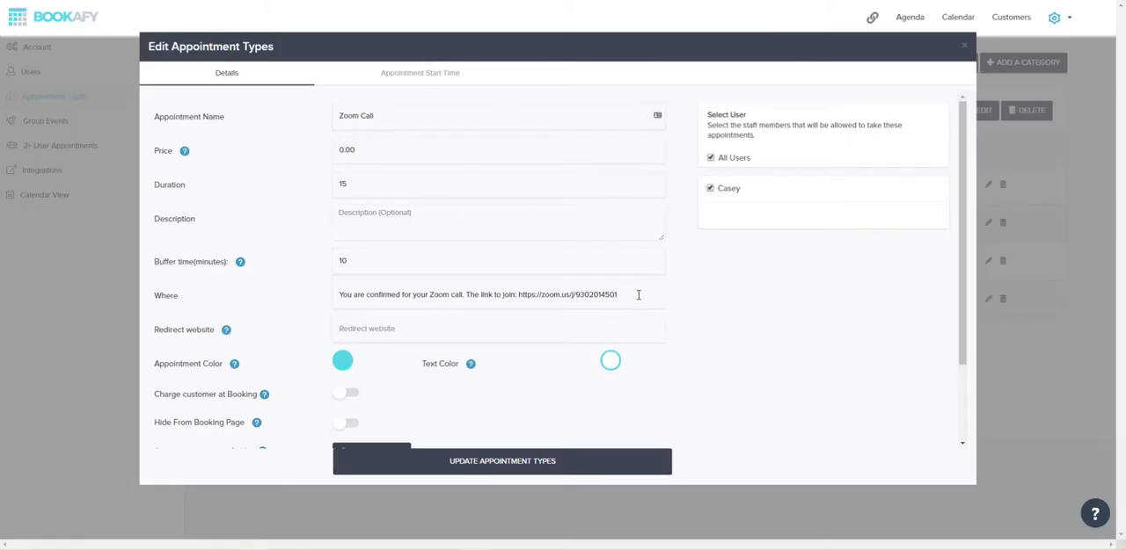
Try rewording the Zoom Call type's location as "You are confirmed for your web call. Use this link" followed by an UberConference link
drag(619, 295, 428, 290)
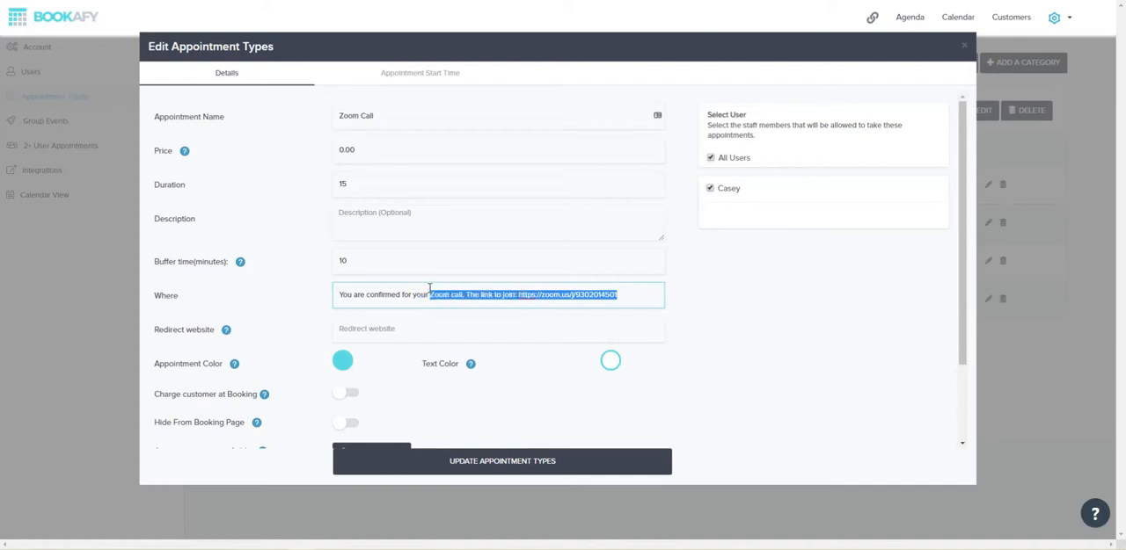
text(web cal)
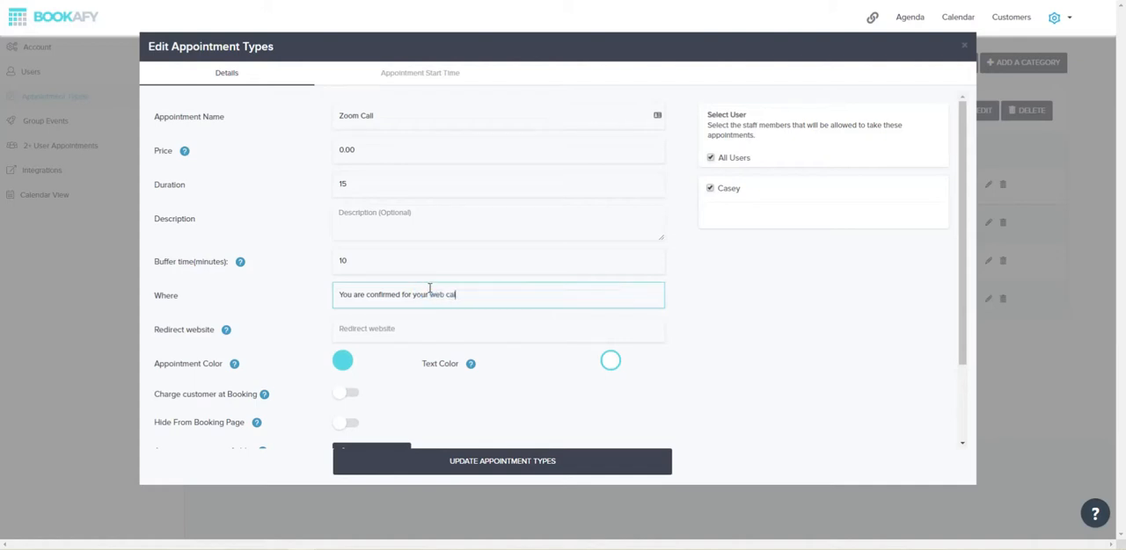
text(l. Use this linke)
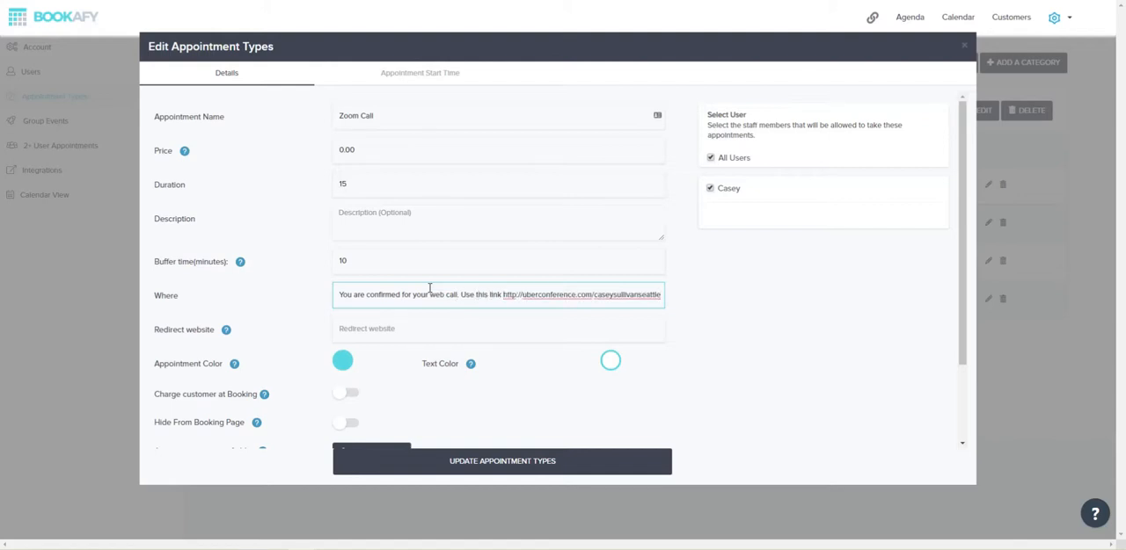
text(.)
drag(661, 295, 501, 295)
key(ctrl+c)
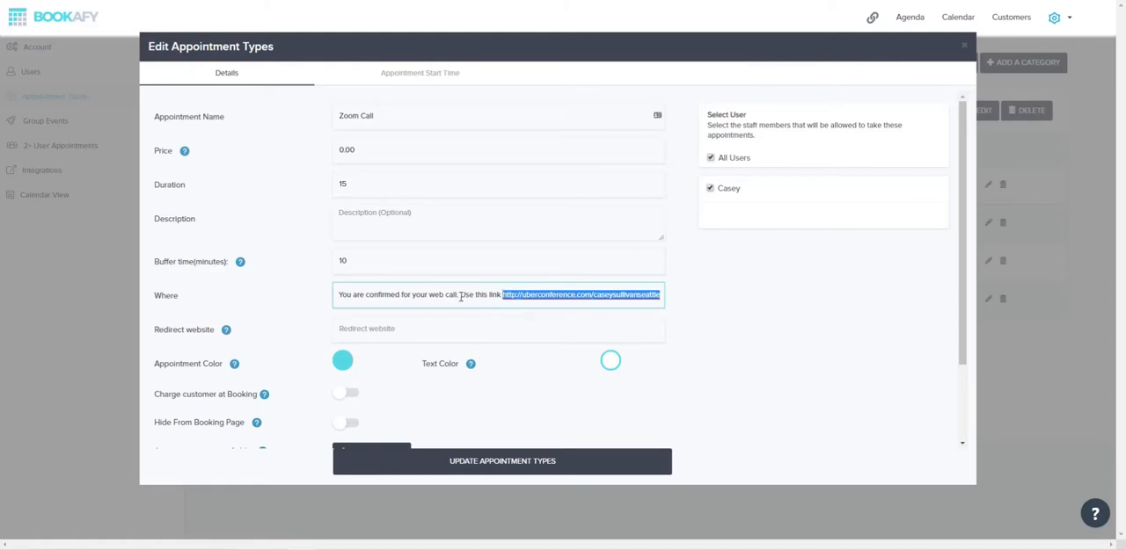
click(475, 294)
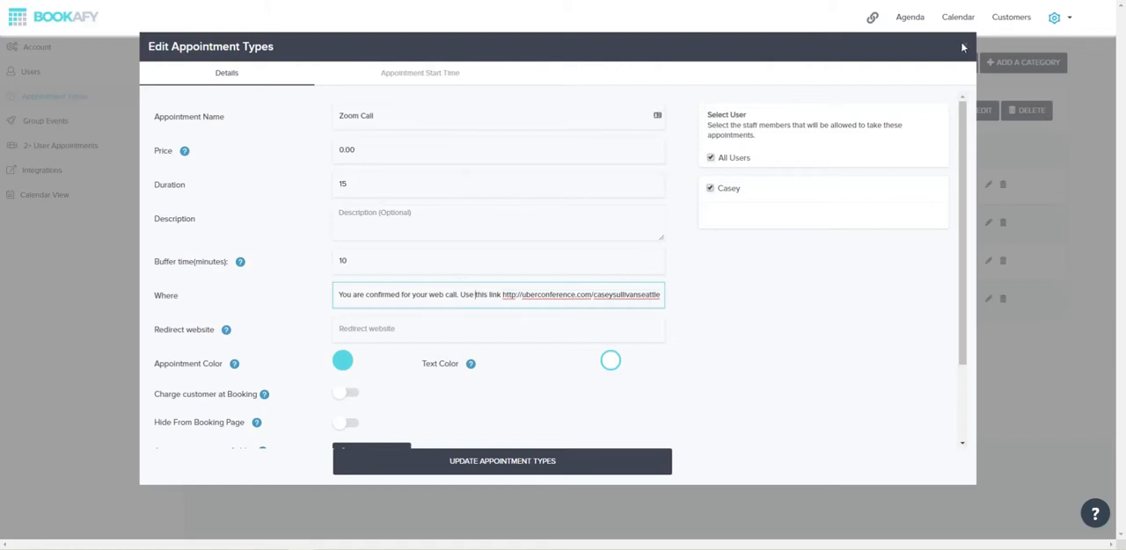
Undo the reworded location text and update the Zoom Call appointment type
key(ctrl+z)
key(ctrl+z)
key(ctrl+z)
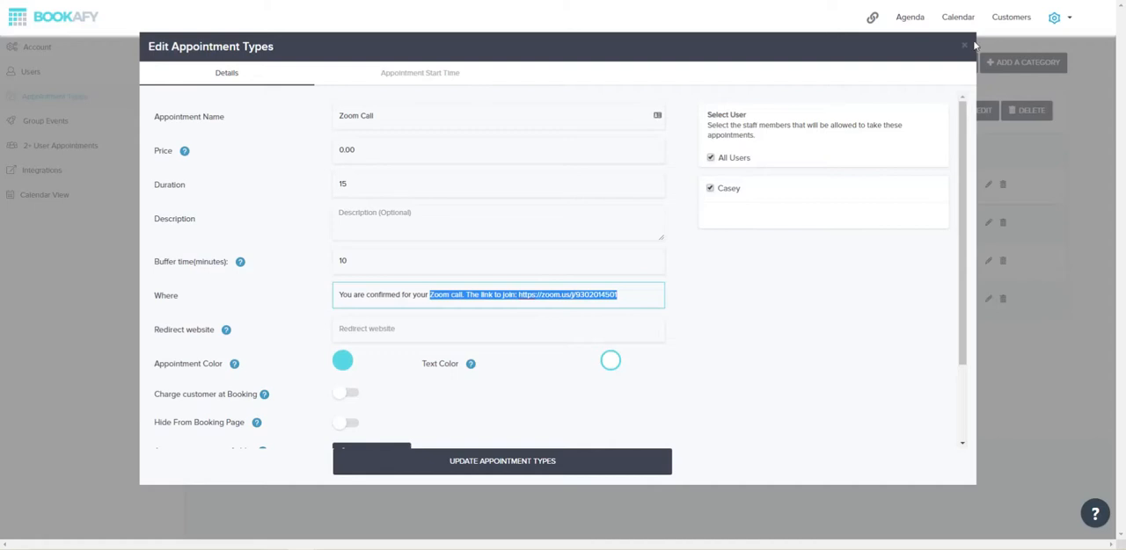
click(557, 468)
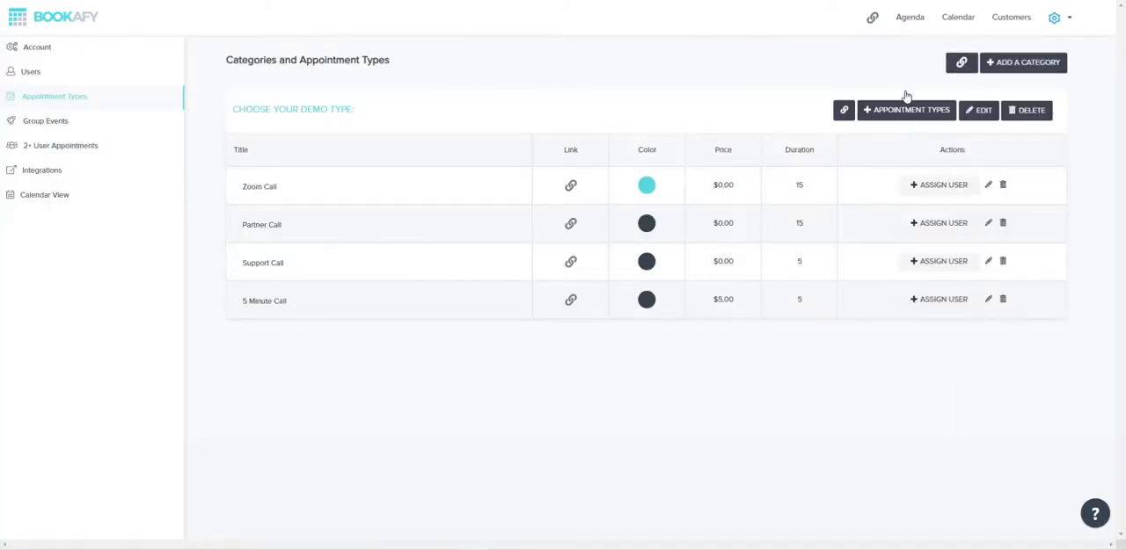
Start a new appointment type named "Zoom call with" plus a staff member's first name, using the UberConference link as its location
click(902, 114)
click(422, 124)
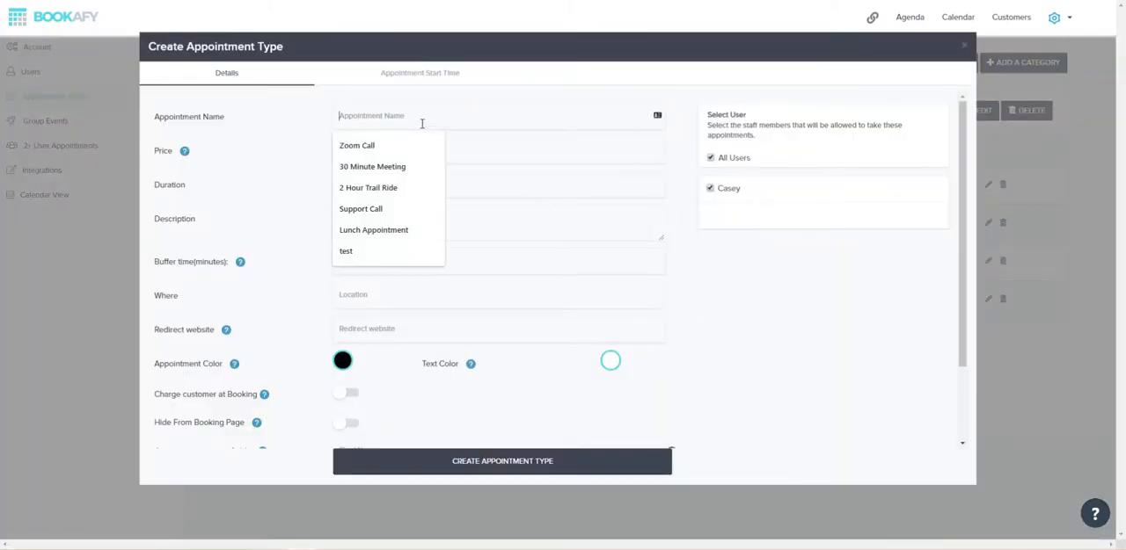
text(Zoom call with Casey)
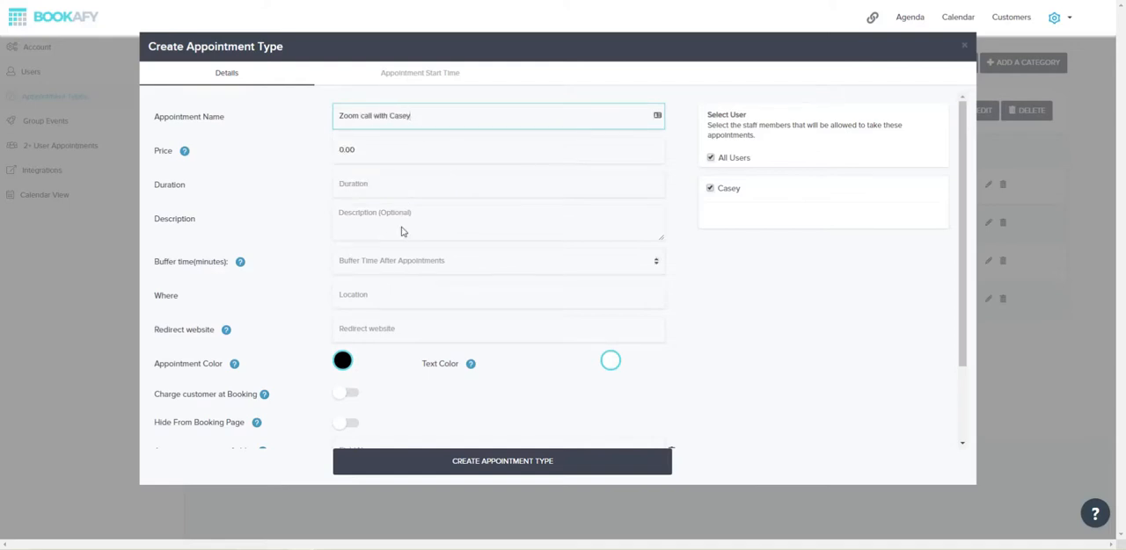
click(418, 297)
key(ctrl+v)
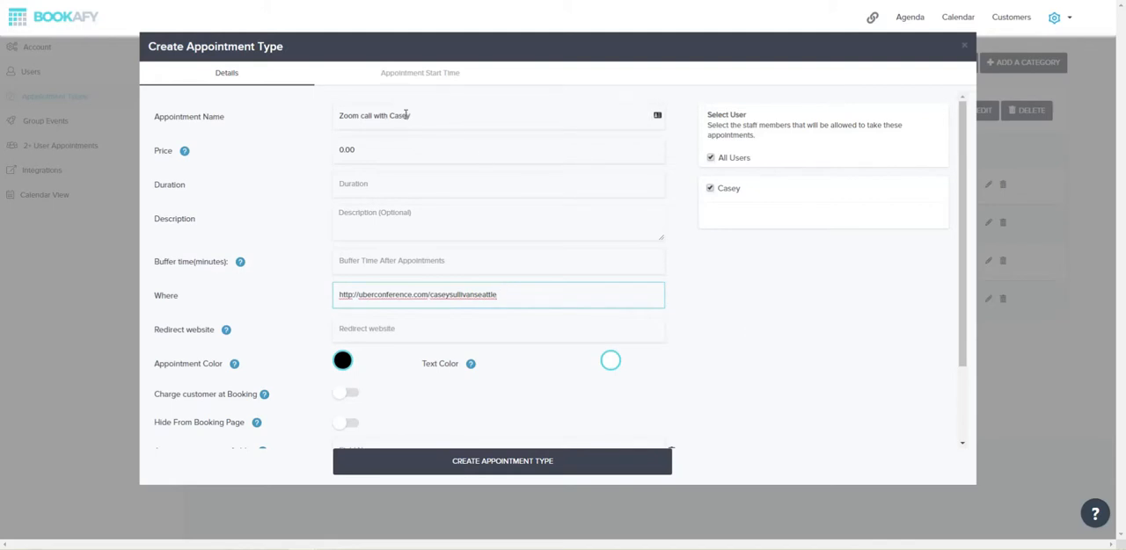
Try a second staff member's name in the new type's name and uberconference.com link, and close the form without creating it
double_click(401, 115)
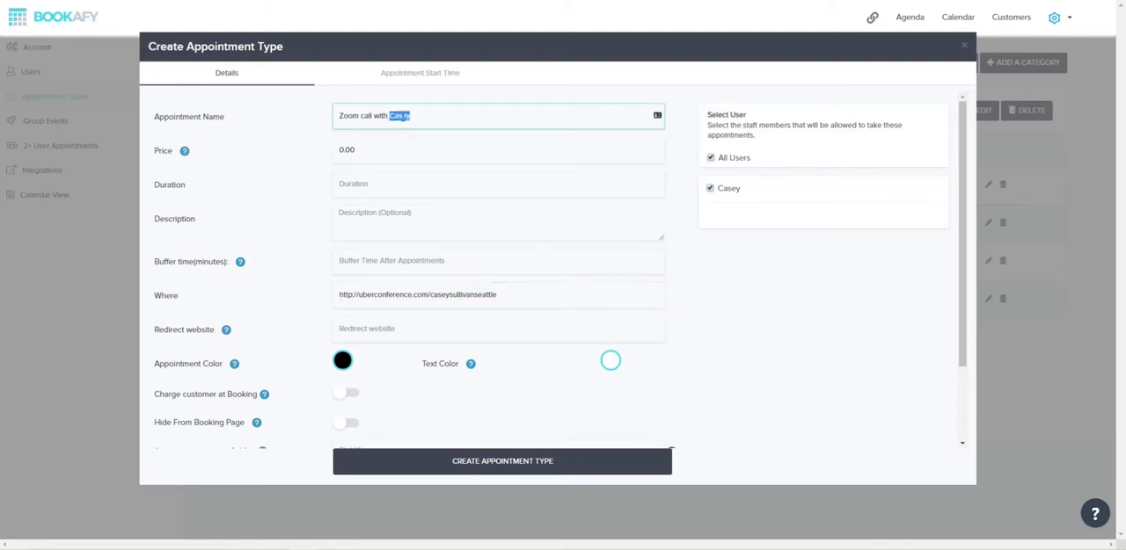
text(Jas)
key(Tab)
click(517, 297)
drag(431, 295, 545, 299)
text(Jason)
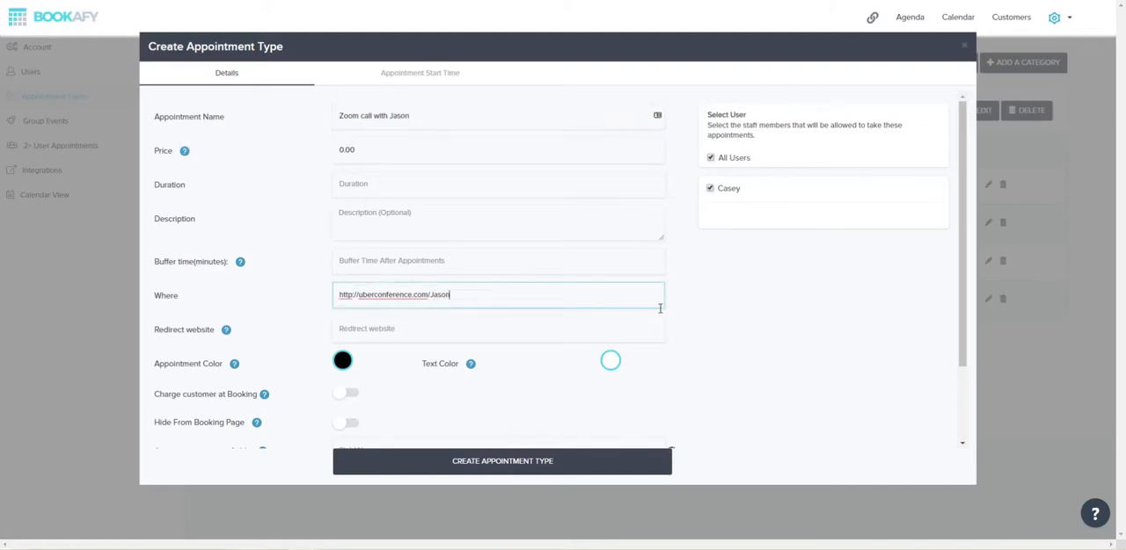
text(slink)
click(964, 46)
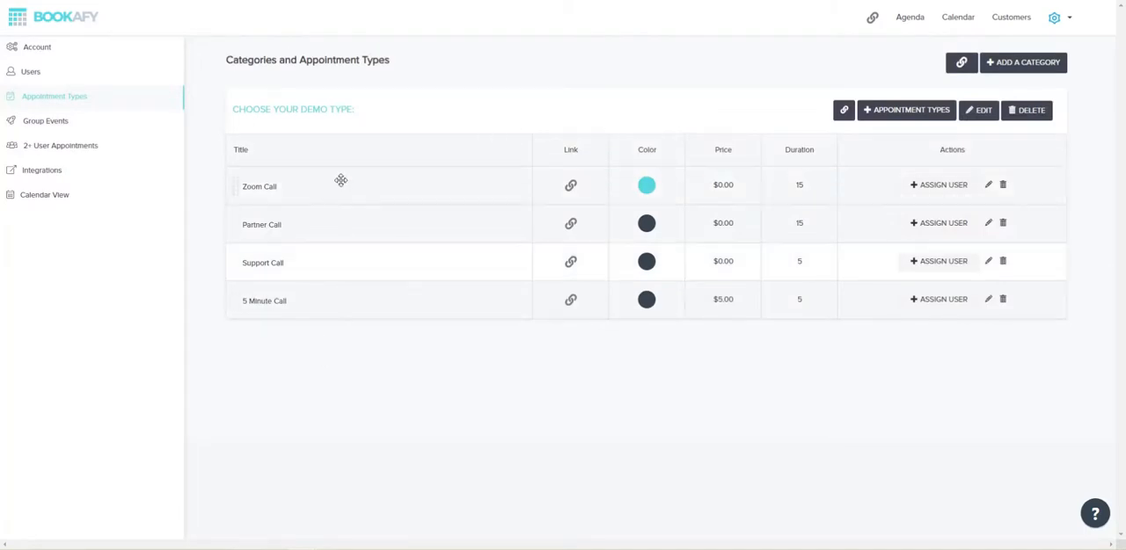
Open the Zoom Call appointment type, examine the Zoom link in its location, and close it without changes
click(990, 185)
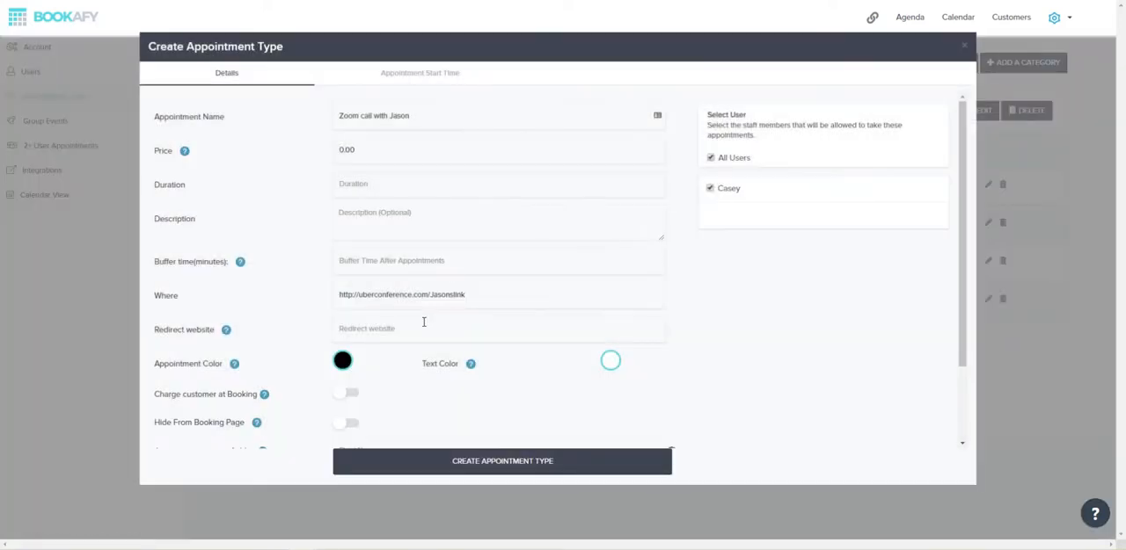
scroll(440, 316, down, 2)
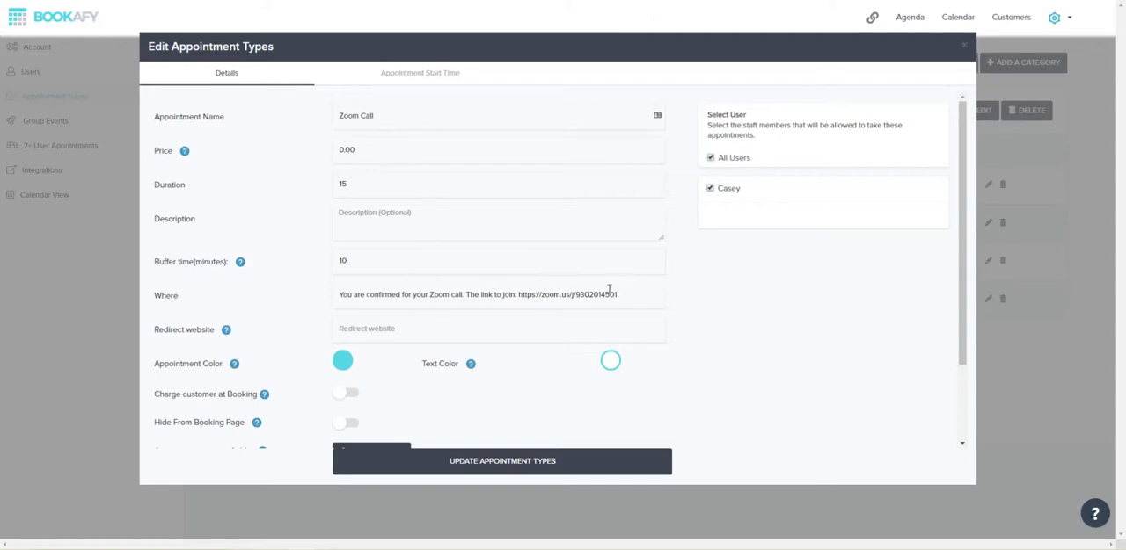
drag(621, 294, 521, 289)
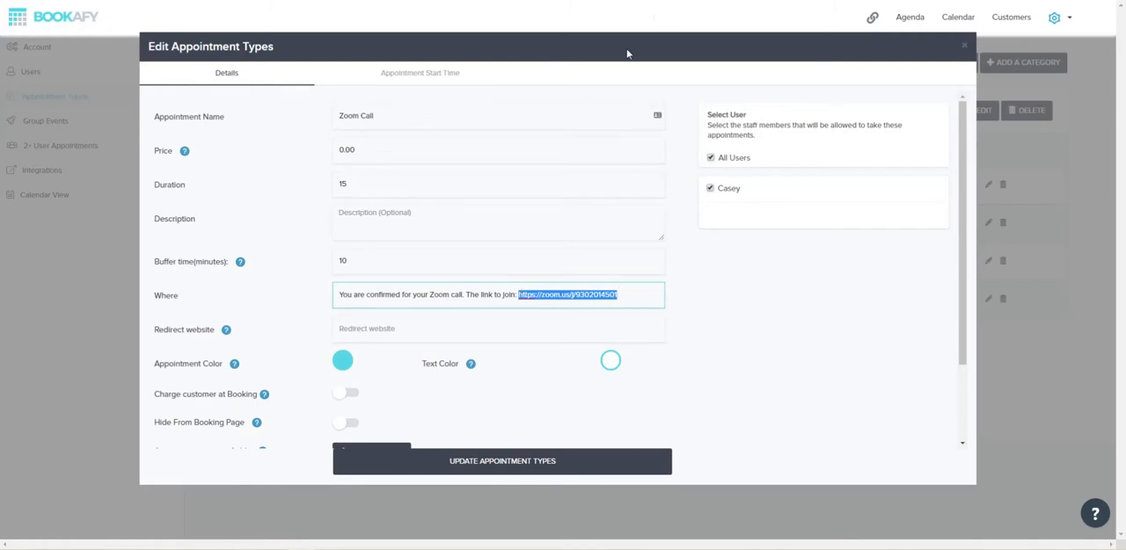
click(964, 48)
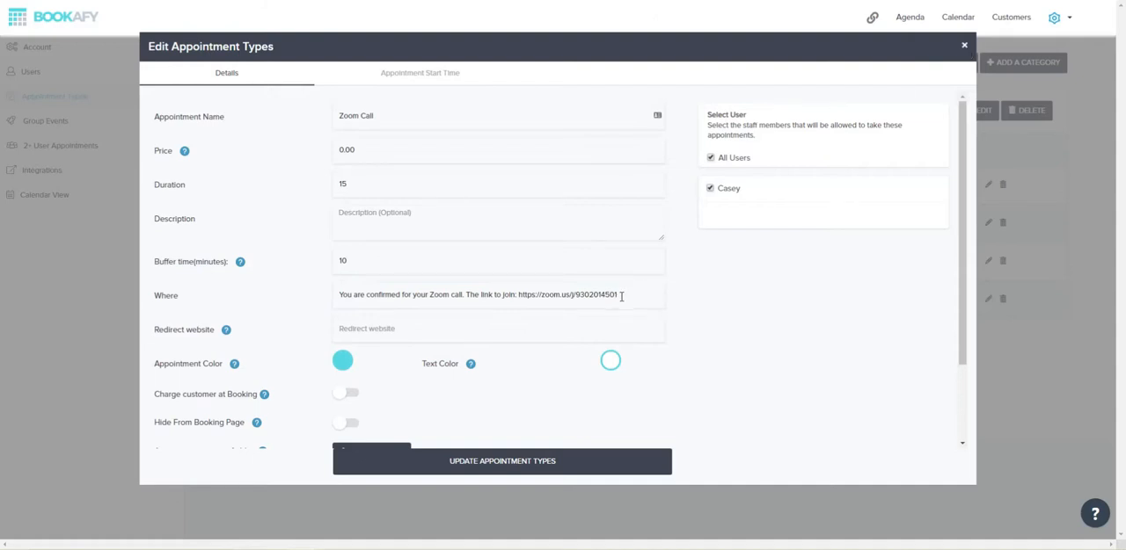
drag(620, 296, 517, 296)
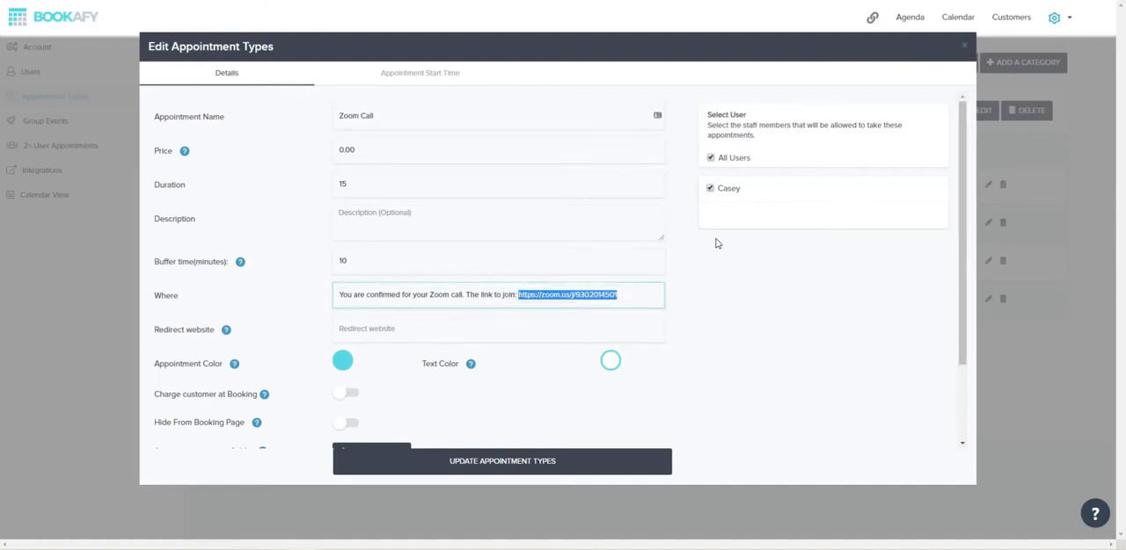
click(963, 46)
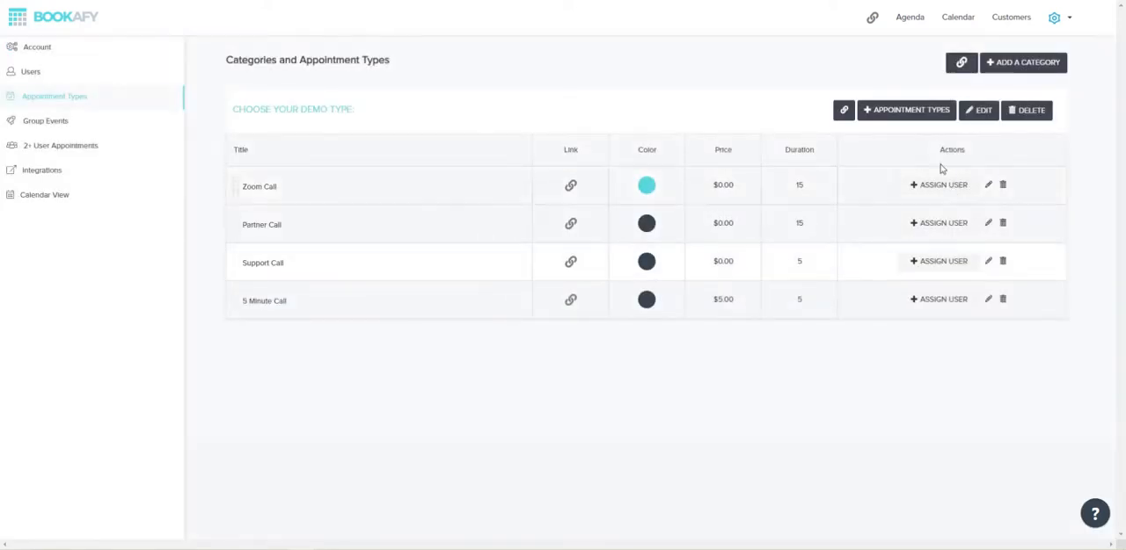
Start a new appointment type named "Zoom call with" plus the second staff member's first name, with that person's uberconference.com link as location
click(906, 111)
click(437, 112)
text(Zoom call with Jason)
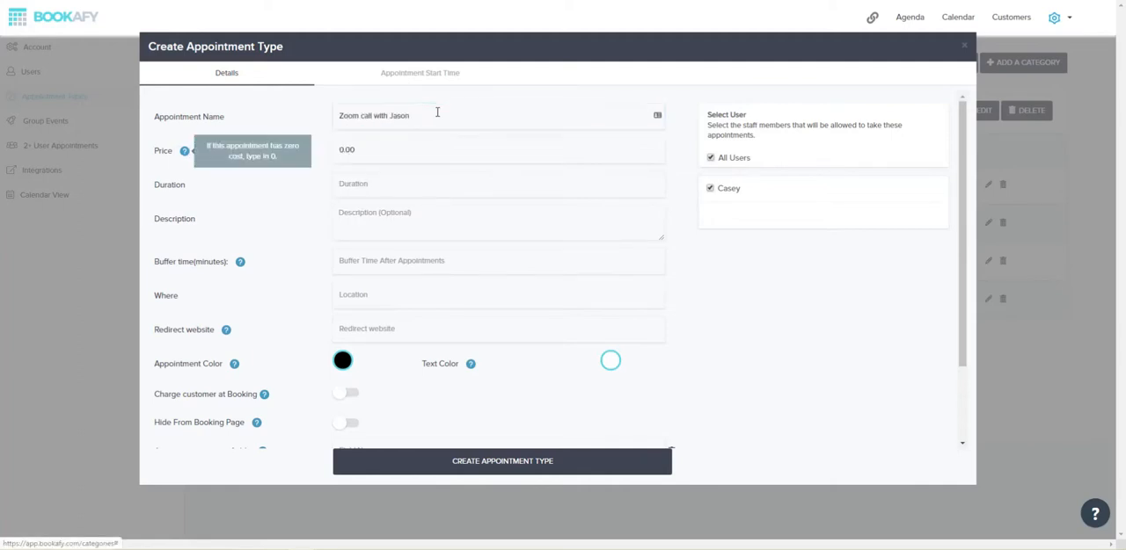
click(425, 299)
key(ctrl+v)
double_click(477, 296)
key(BackSpace)
text(Jasonslink)
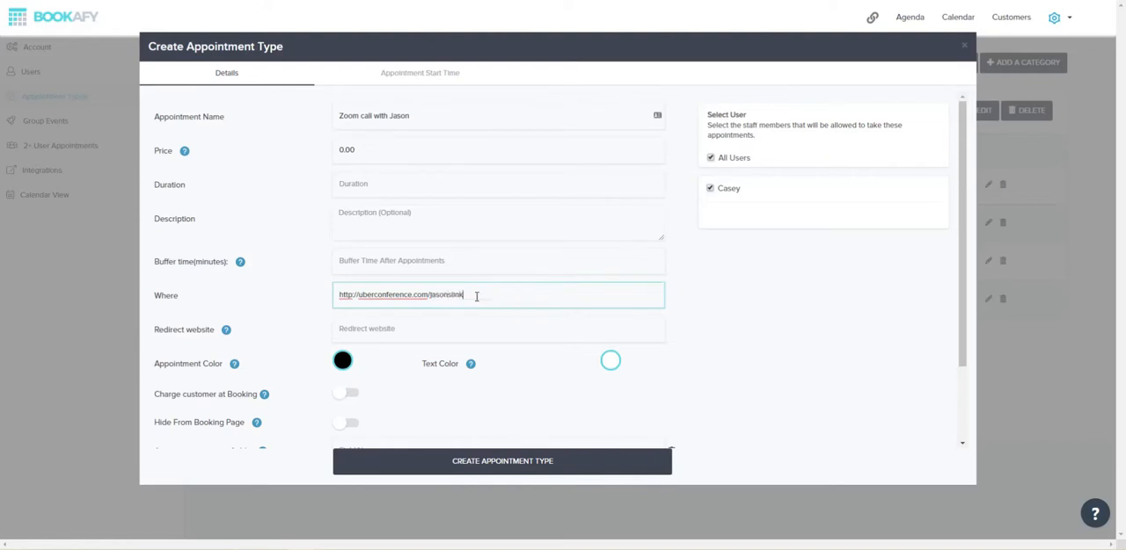
Set the new appointment type's duration to 15 minutes and create it
click(510, 461)
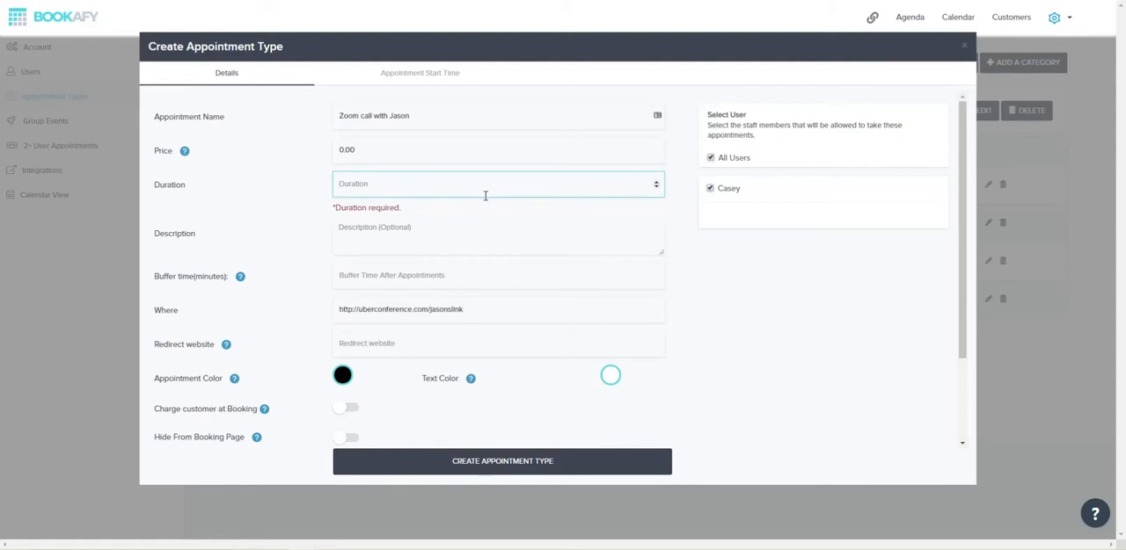
text(15)
click(537, 466)
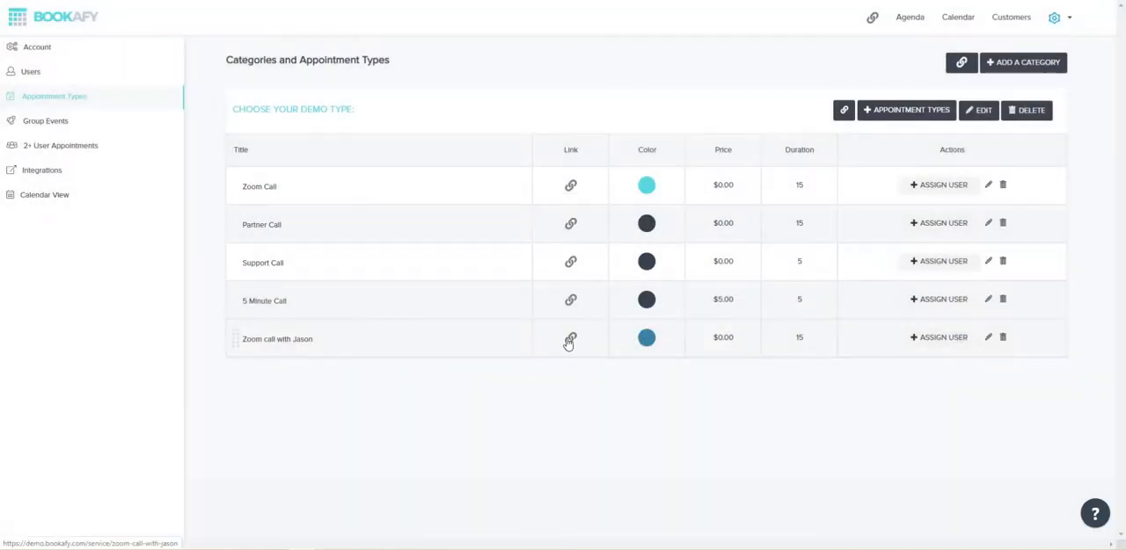
View the new appointment type's booking page, return to the appointment types, and open the new type's deletion options
click(568, 340)
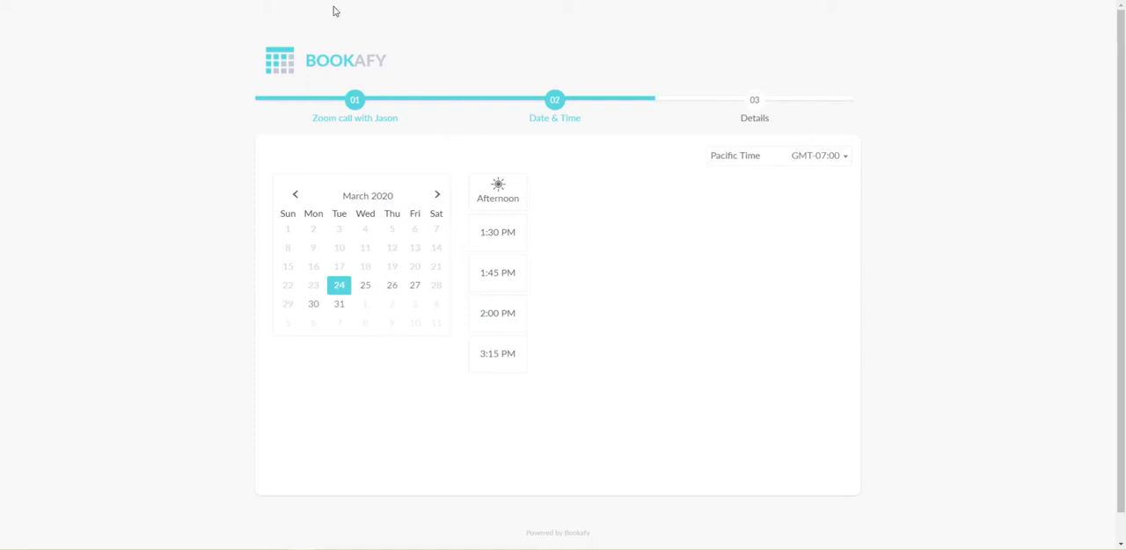
click(181, 1)
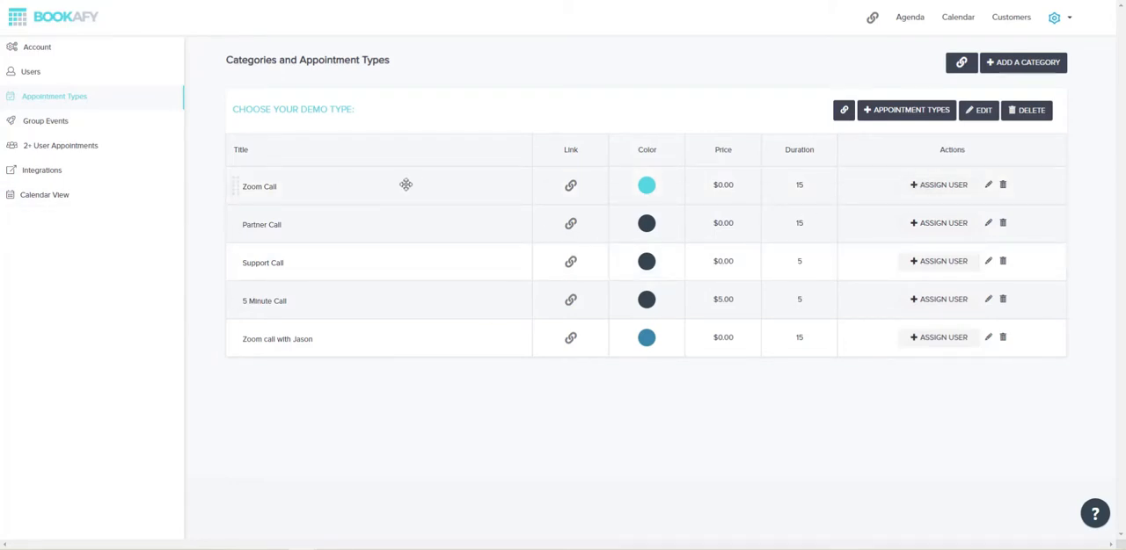
click(1001, 339)
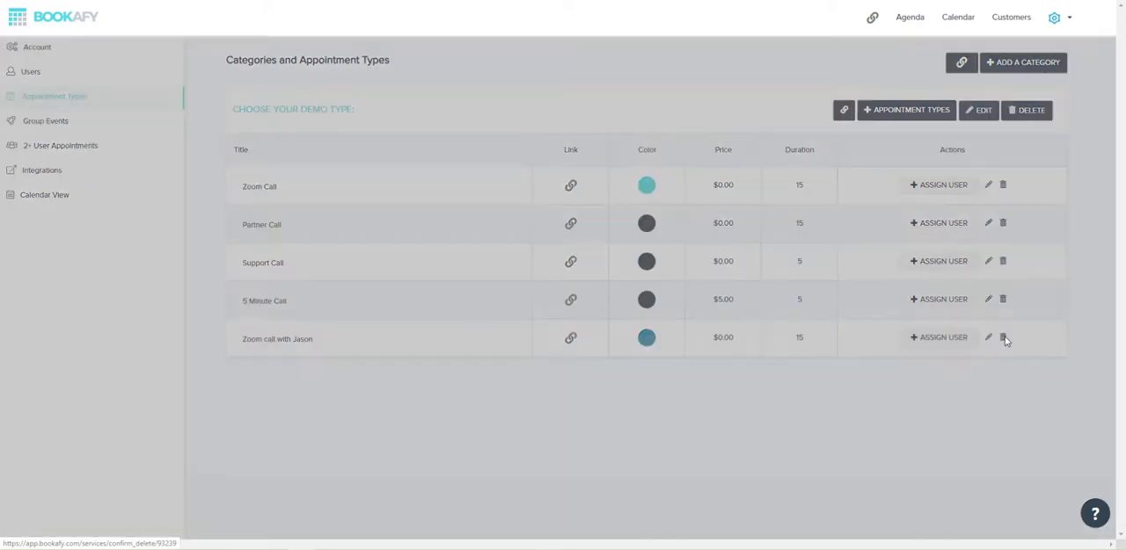
Switch to the blog post "The 8 Best Free Video Conferencing Apps" and read its UberConference and Google Hangouts sections
click(531, 0)
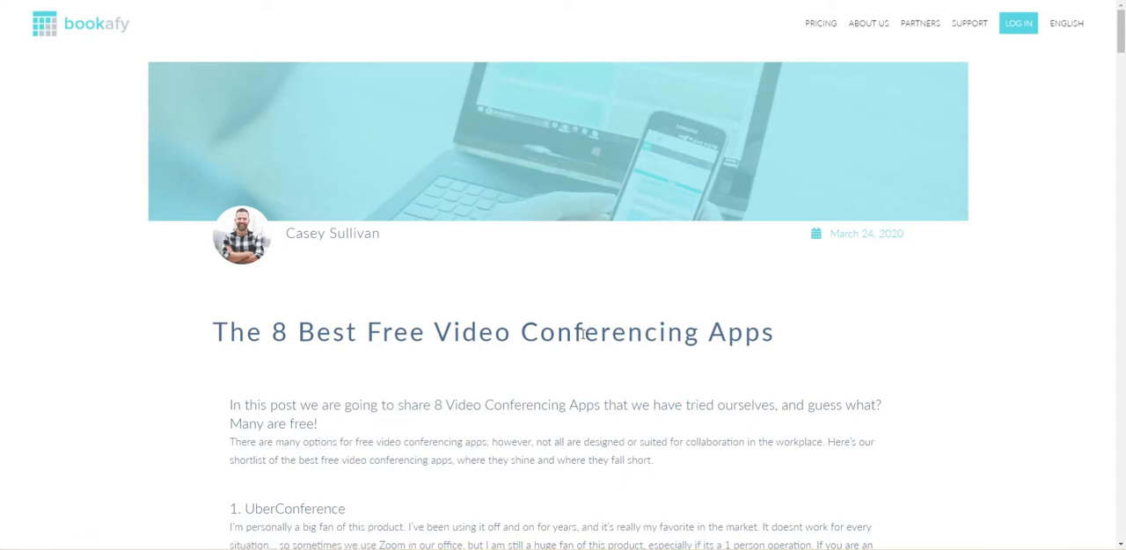
scroll(607, 374, down, 1)
scroll(604, 374, down, 1)
scroll(613, 361, down, 2)
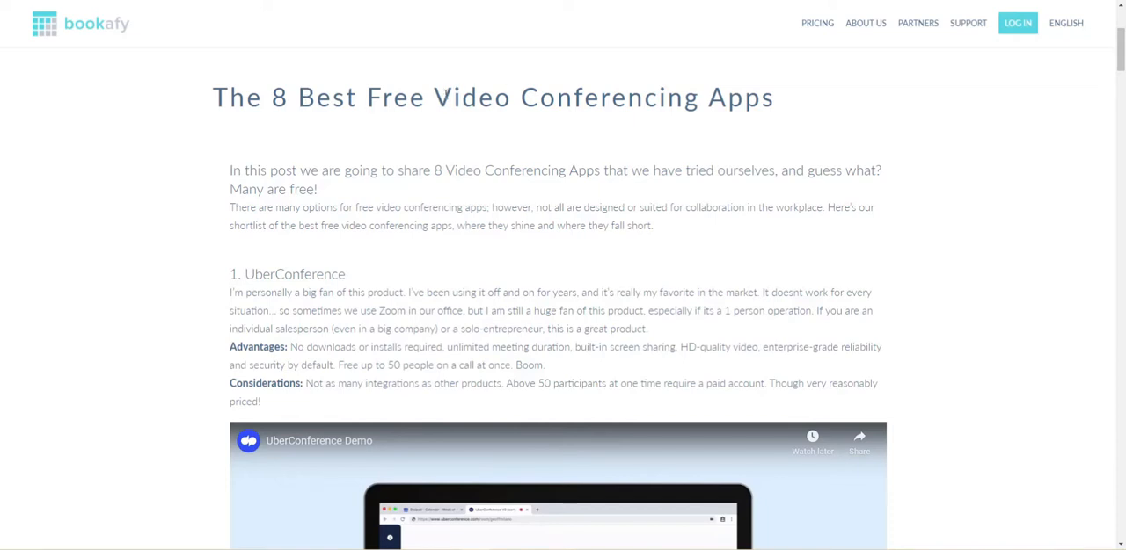
scroll(424, 246, down, 2)
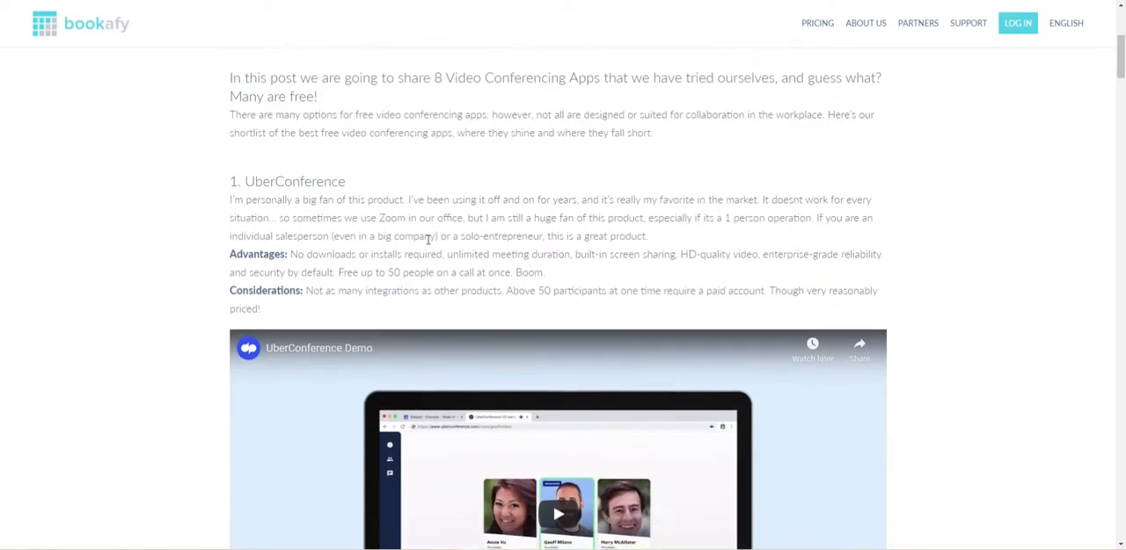
scroll(340, 197, down, 5)
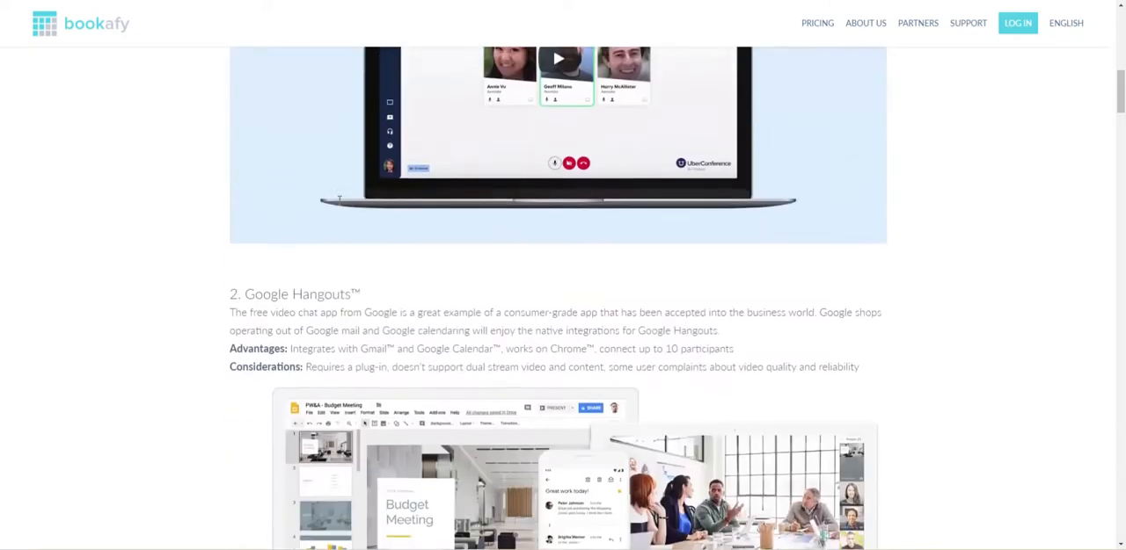
scroll(339, 197, down, 1)
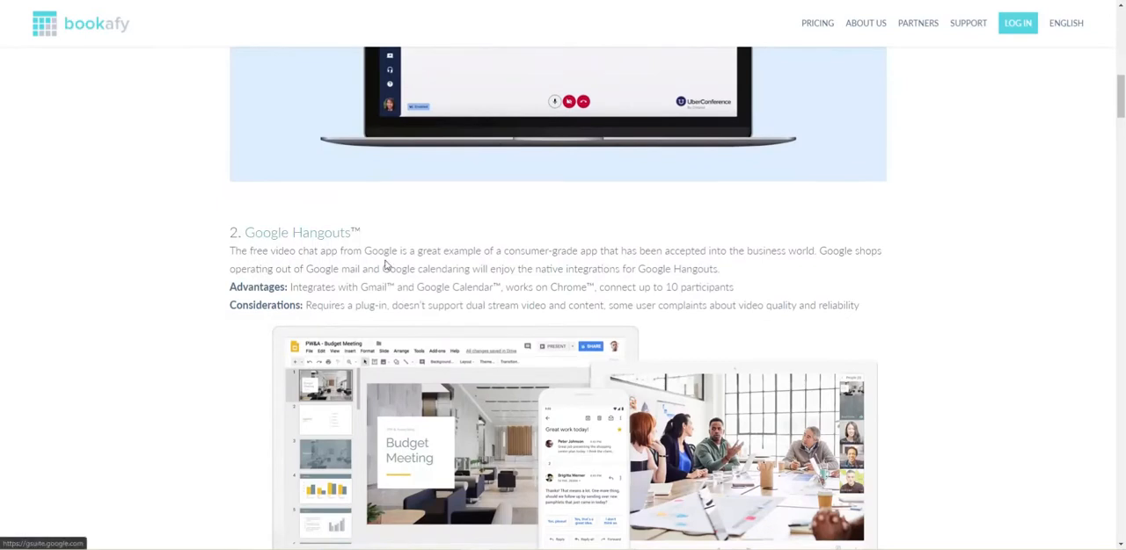
scroll(374, 264, down, 1)
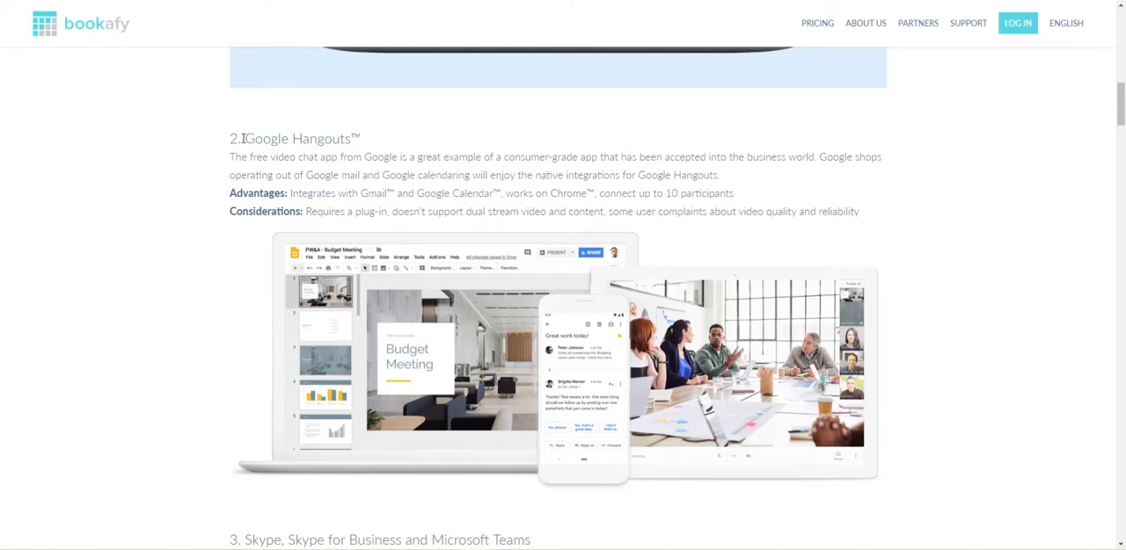
Review the article's sections on Skype and Microsoft Teams, Zoom, and GoToMeeting, including their advantages, limits and pricing
scroll(303, 243, down, 4)
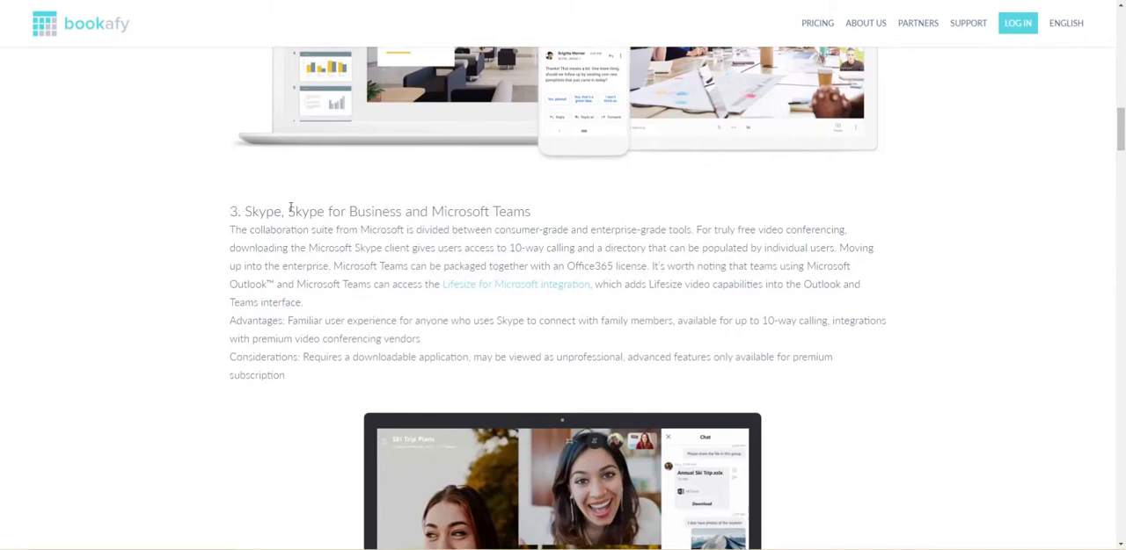
scroll(427, 226, down, 1)
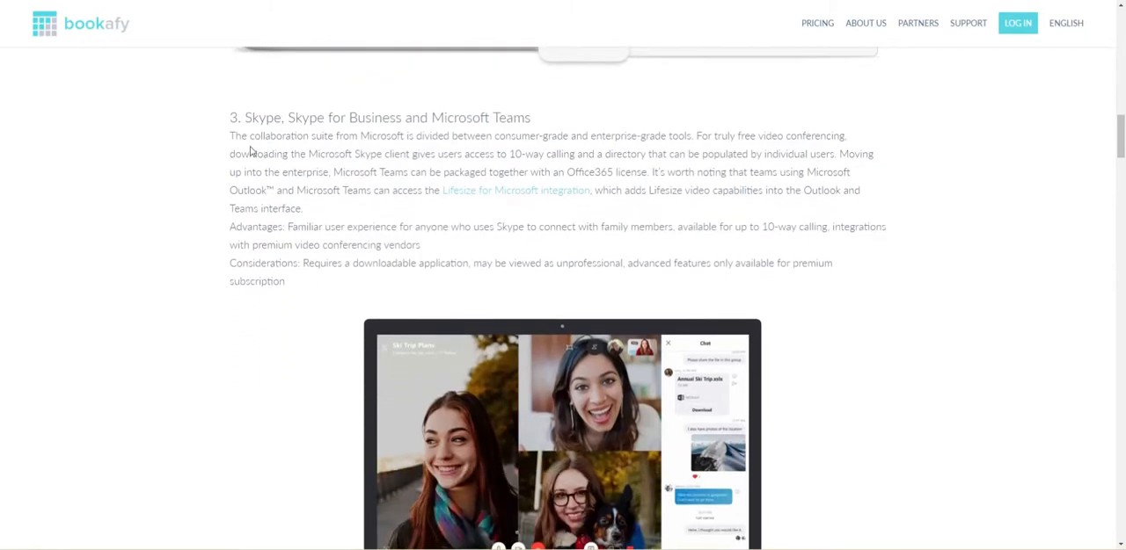
scroll(415, 264, down, 1)
scroll(415, 266, down, 3)
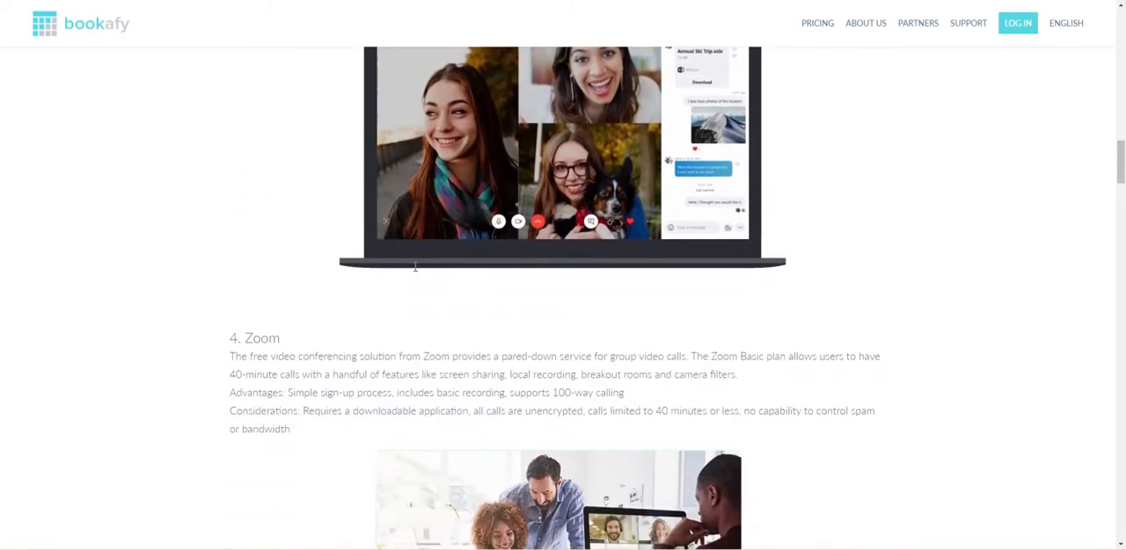
scroll(415, 266, down, 2)
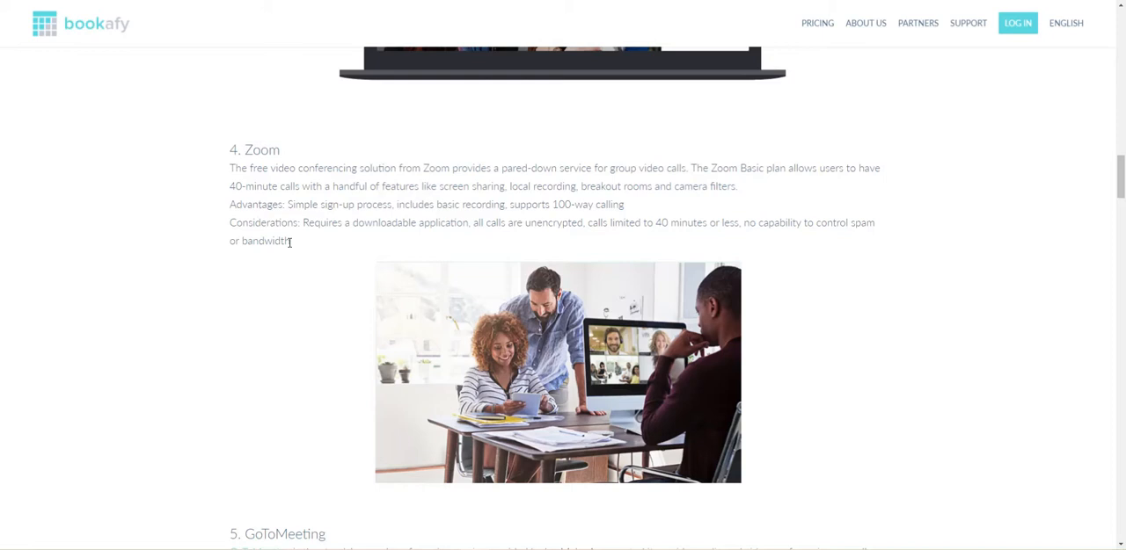
scroll(289, 242, down, 4)
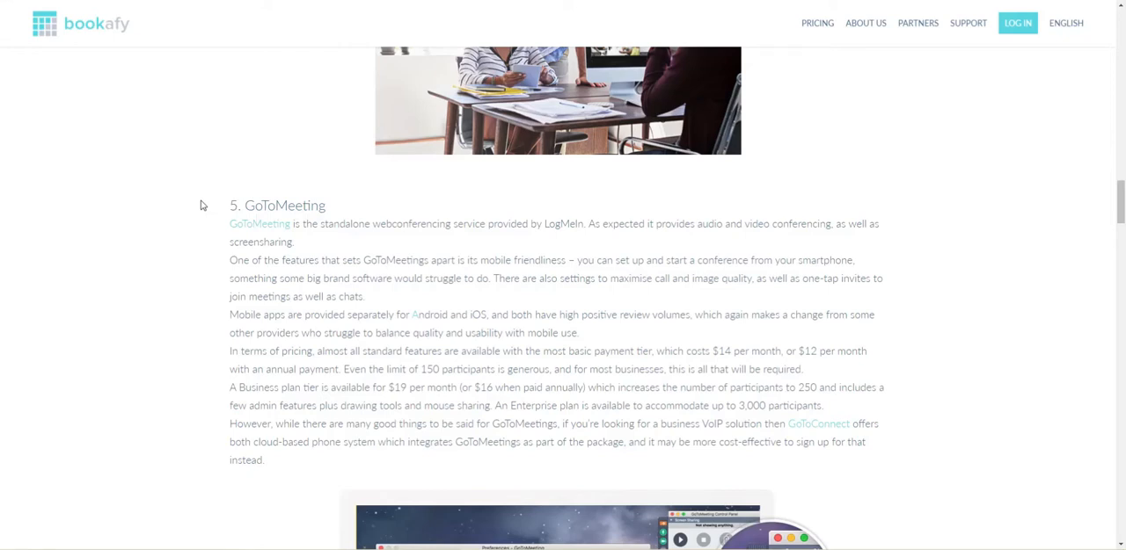
scroll(286, 349, down, 3)
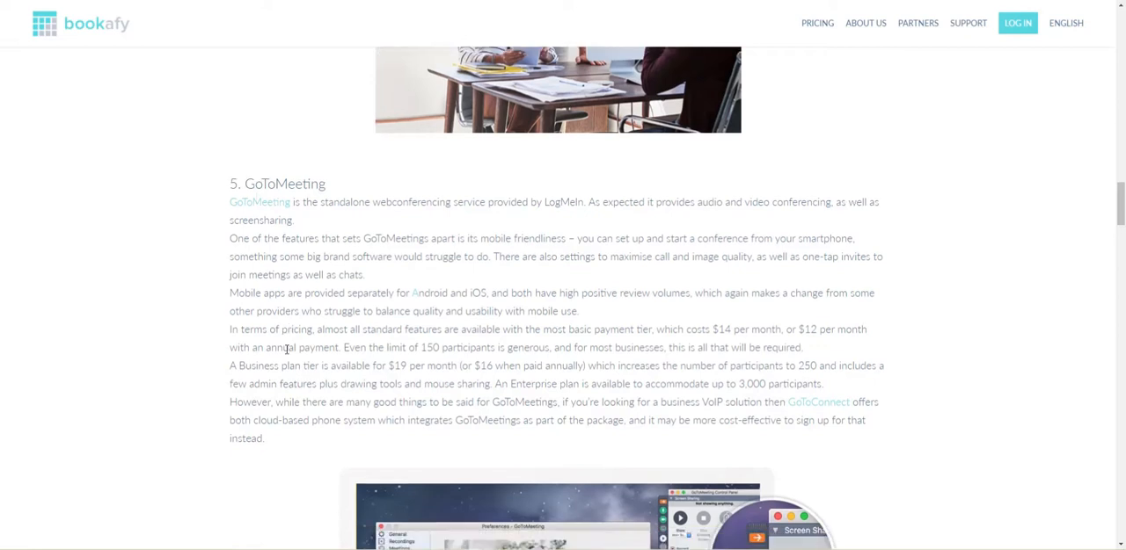
Examine the article's CyberLink U Meeting, BlueJeans and Lifesize sections for plans and features, and go back up to BlueJeans
scroll(286, 349, down, 6)
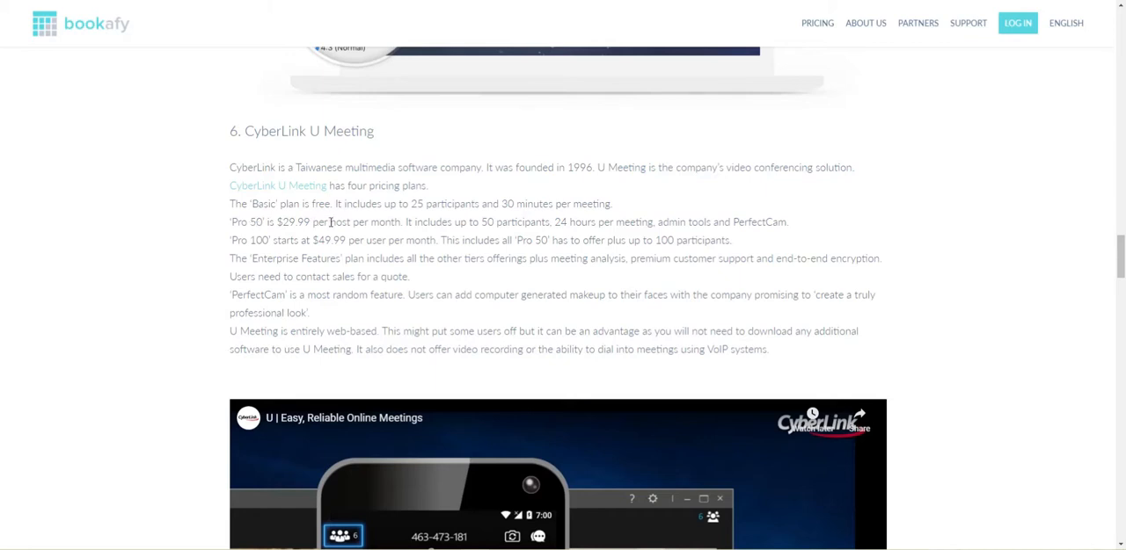
scroll(368, 257, down, 1)
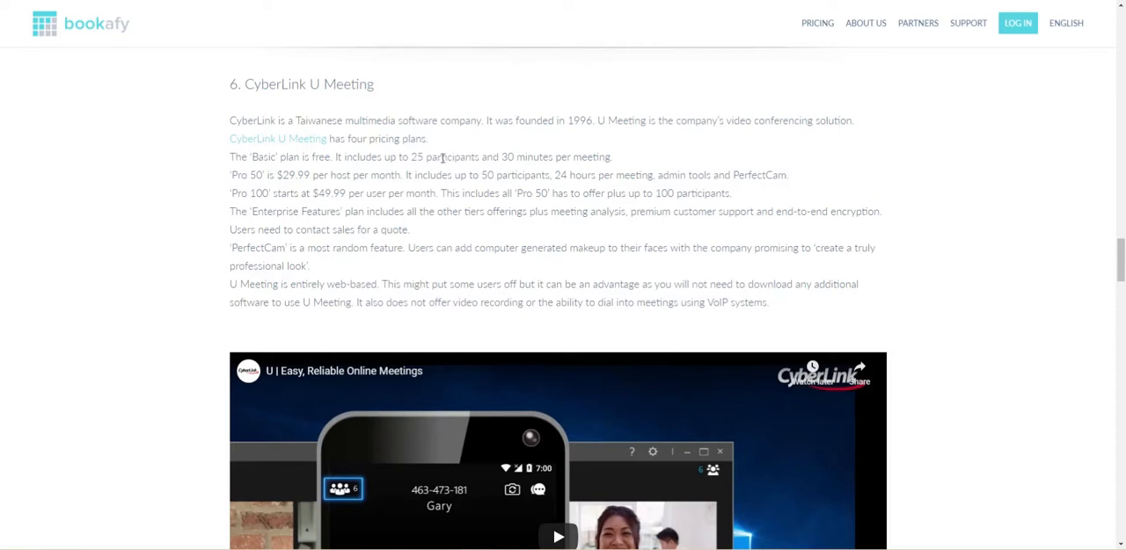
scroll(440, 174, down, 3)
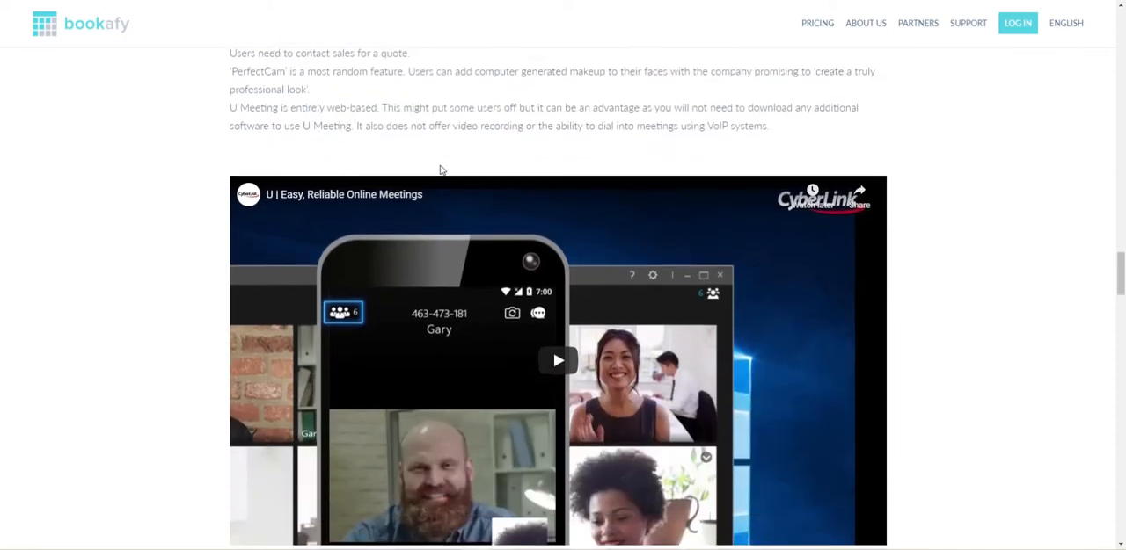
scroll(539, 350, down, 7)
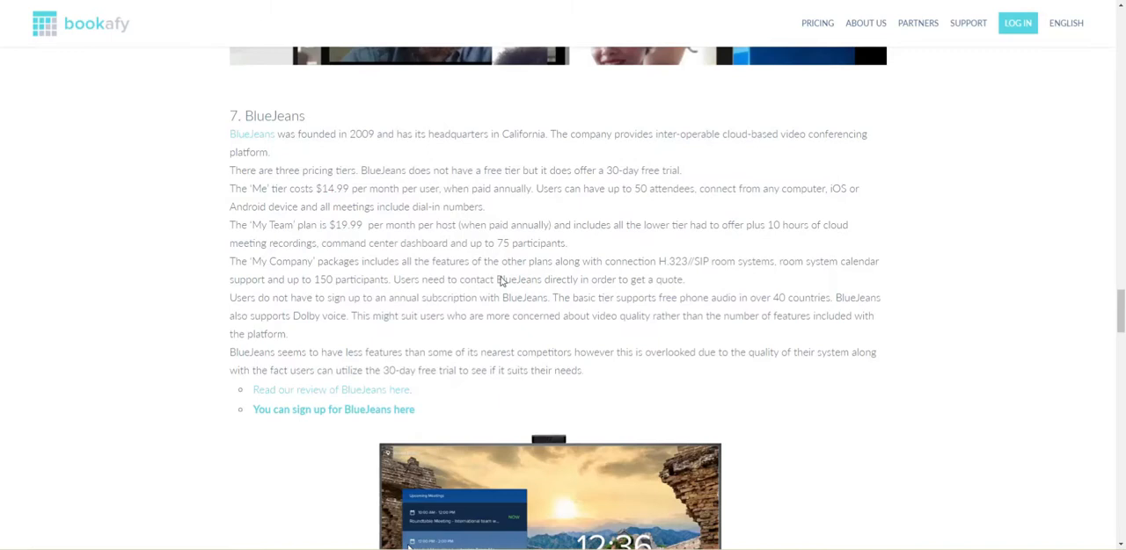
scroll(236, 154, down, 1)
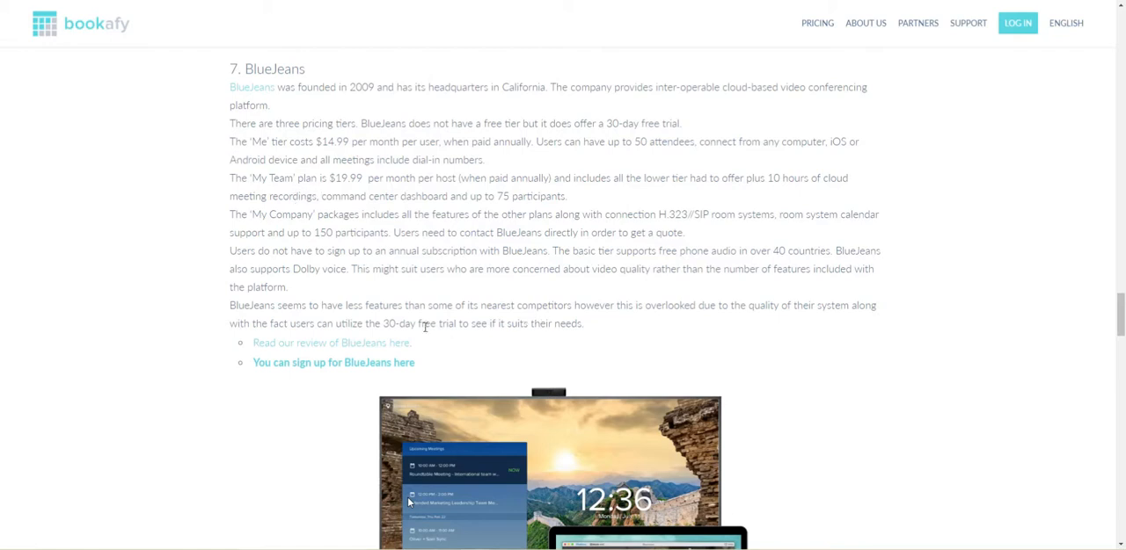
scroll(423, 326, down, 1)
scroll(422, 326, down, 3)
scroll(381, 352, down, 3)
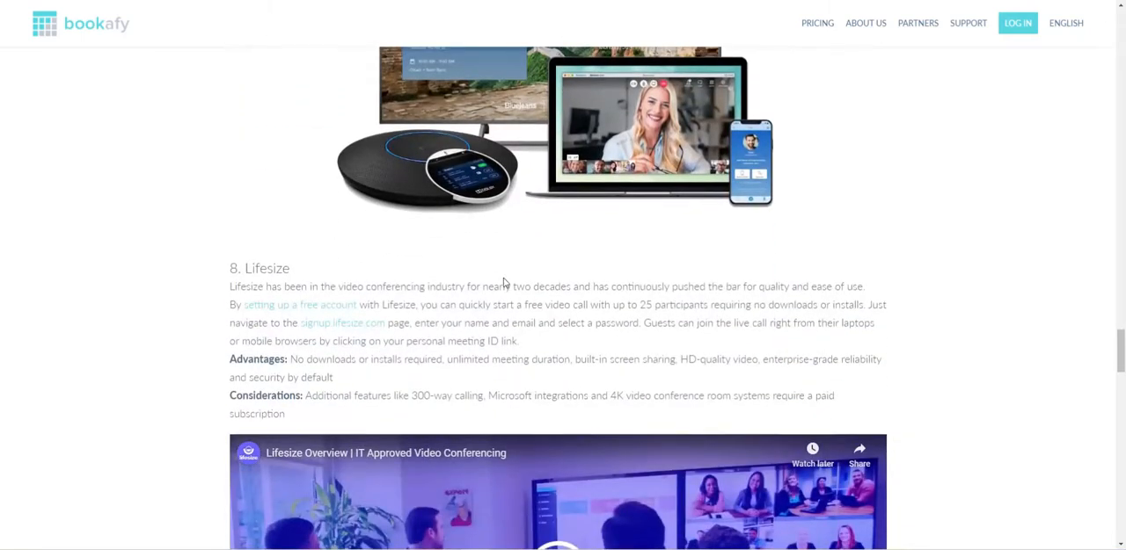
scroll(569, 301, down, 3)
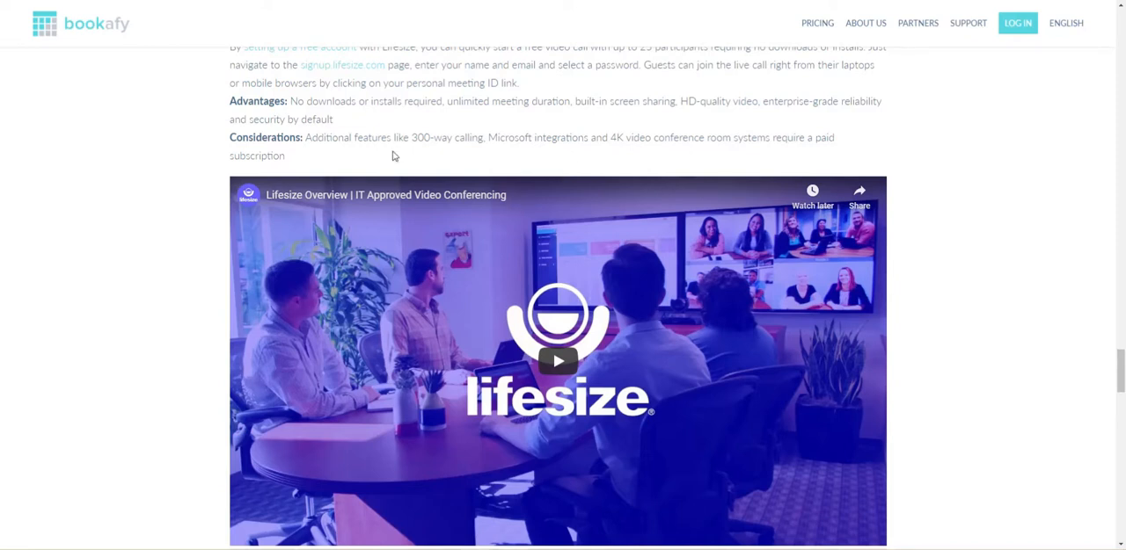
scroll(335, 176, down, 3)
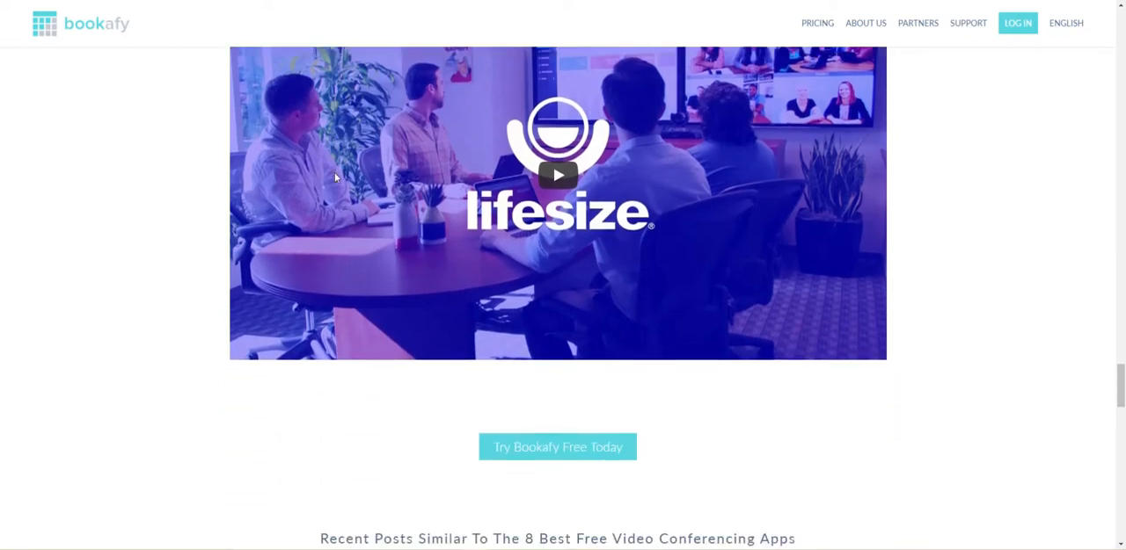
scroll(334, 176, up, 4)
scroll(334, 178, up, 4)
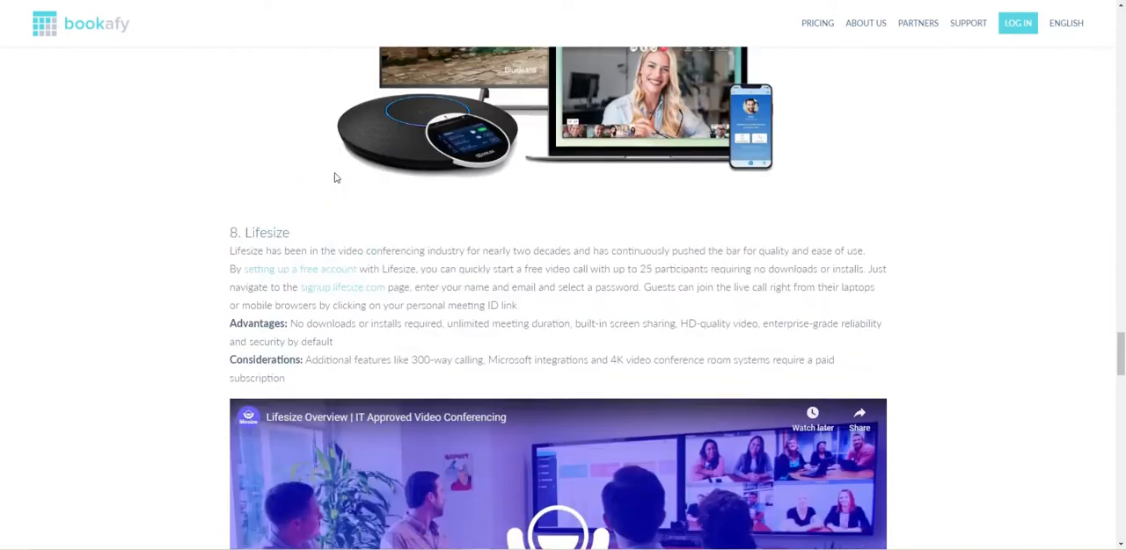
scroll(334, 178, up, 4)
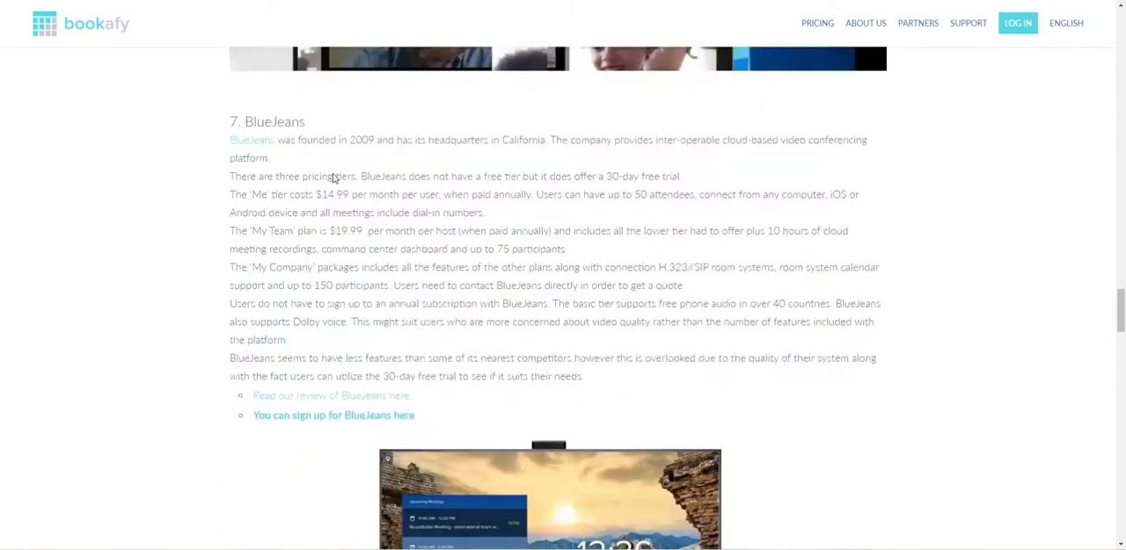